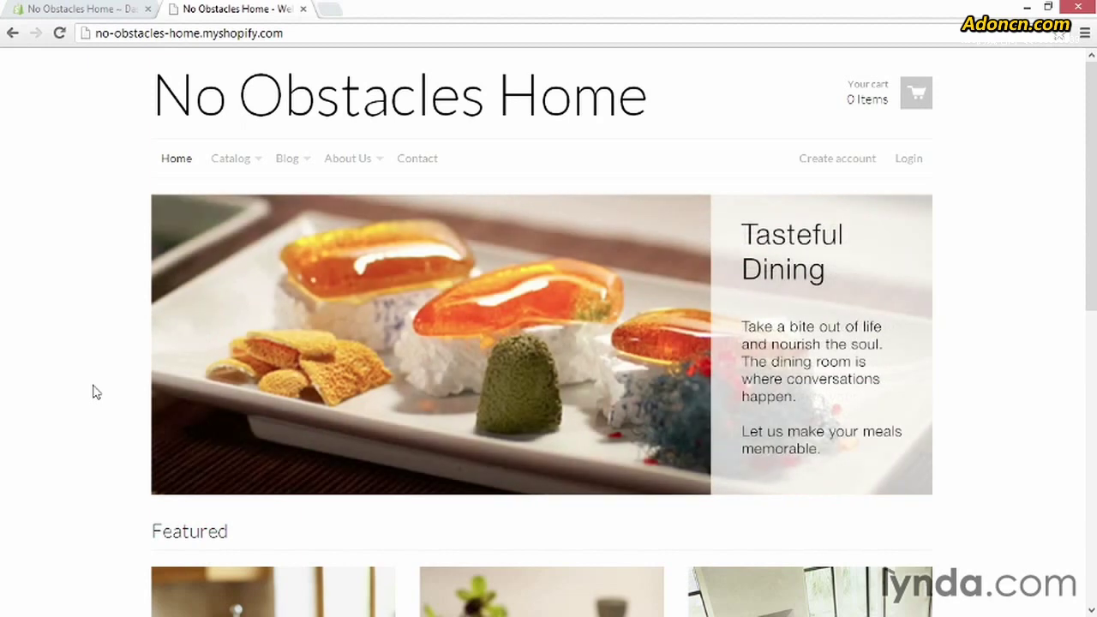
- Select the No Obstacles Home storefront URL in the address bar and copy it
{"action": "left_click", "coordinate": [307, 35]}
{"action": "key", "text": "ctrl+c"}
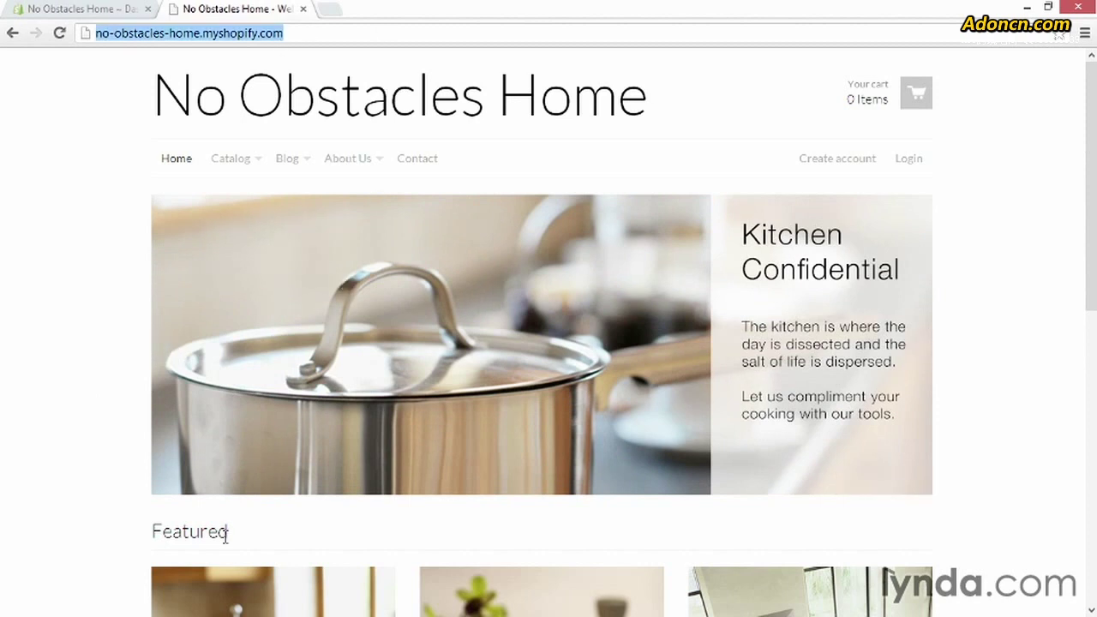
- Load the copied store URL in a private window, reaching its password page, then return to the main window
{"action": "key", "text": "ctrl+shift+n"}
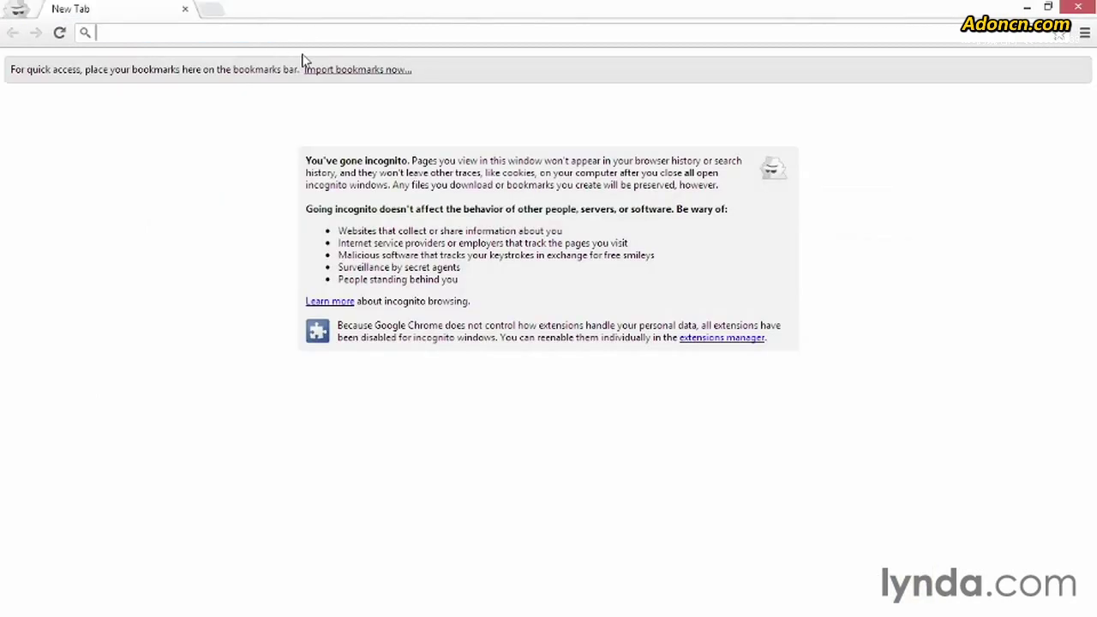
{"action": "key", "text": "ctrl+v"}
{"action": "key", "text": "Return"}
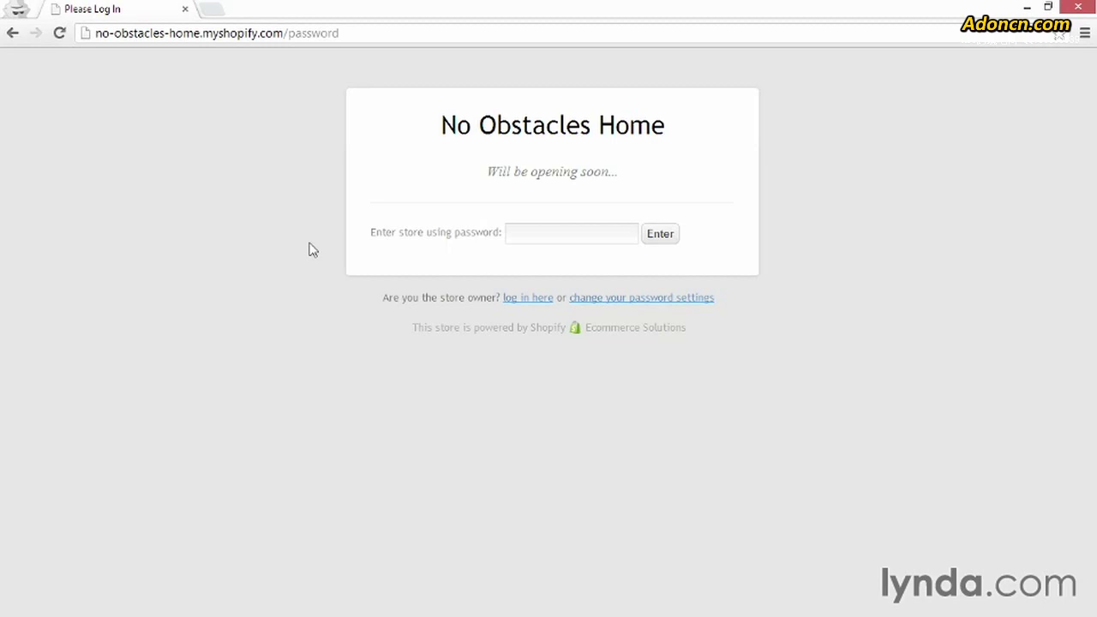
{"action": "key", "text": "alt+Tab"}
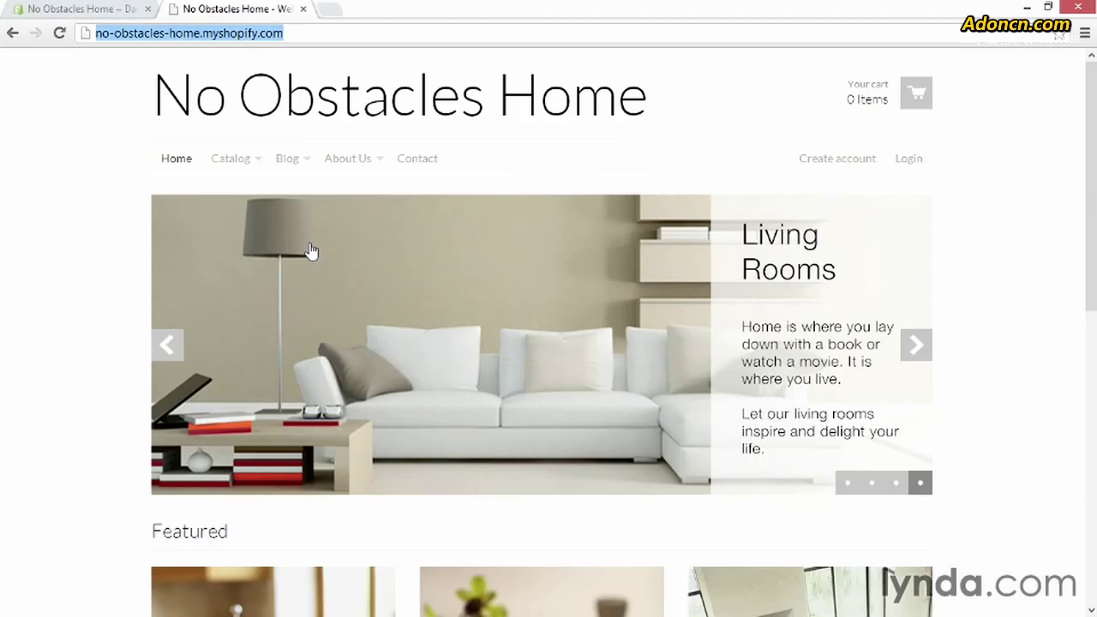
- Look up the storefront password under Storefront password in the admin's General settings
{"action": "left_click", "coordinate": [127, 13]}
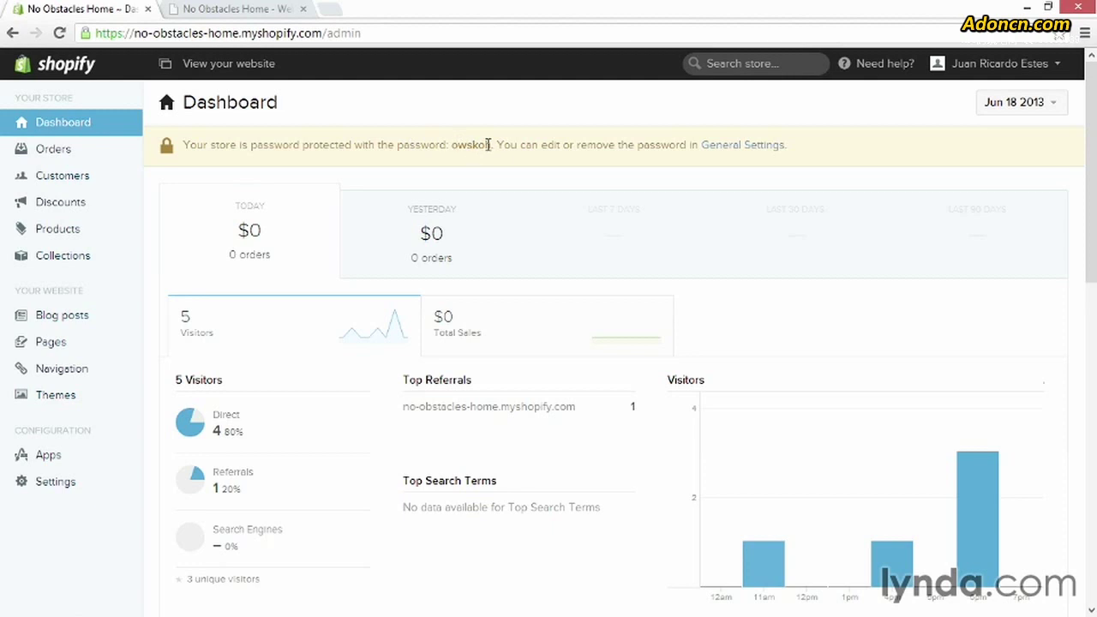
{"action": "left_click_drag", "start_coordinate": [492, 145], "coordinate": [453, 147]}
{"action": "left_click", "coordinate": [729, 148]}
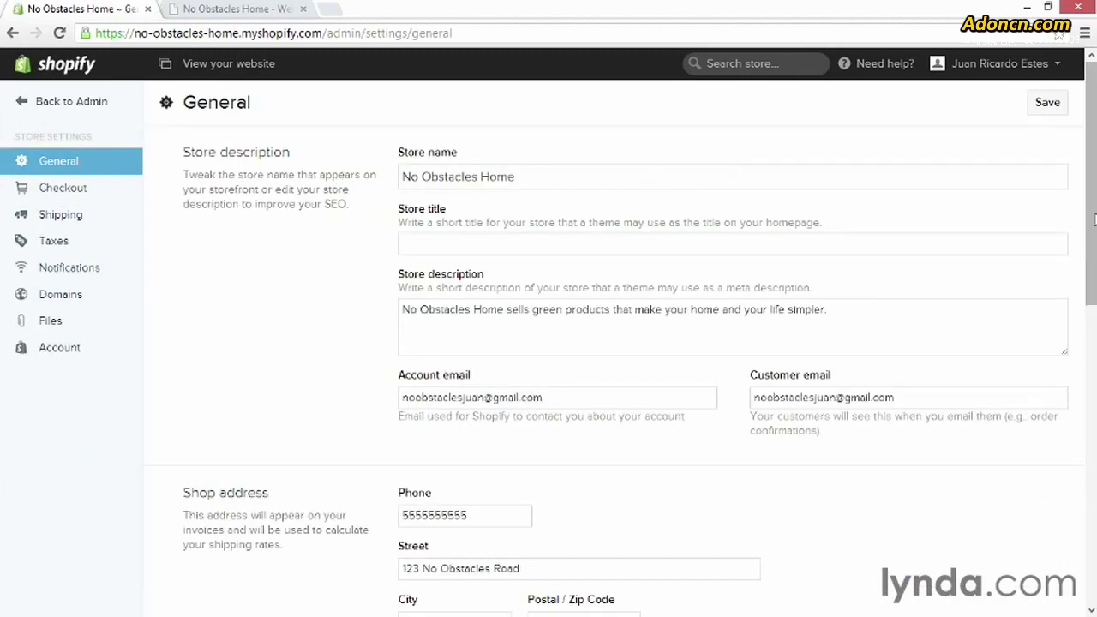
{"action": "left_click_drag", "start_coordinate": [1091, 220], "coordinate": [1090, 519]}
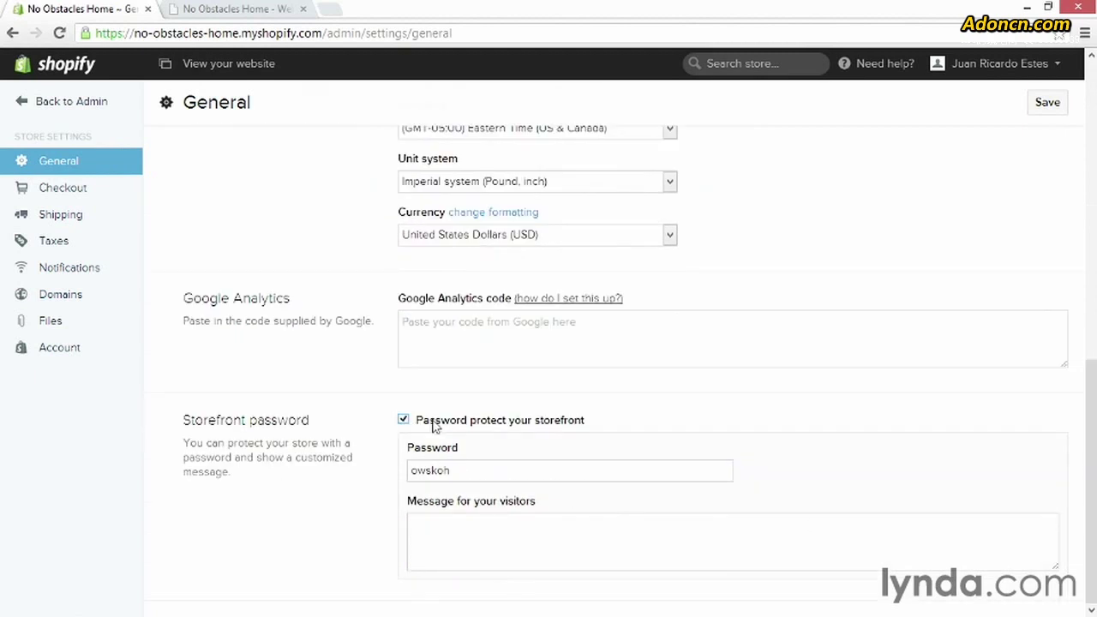
{"action": "left_click", "coordinate": [479, 473]}
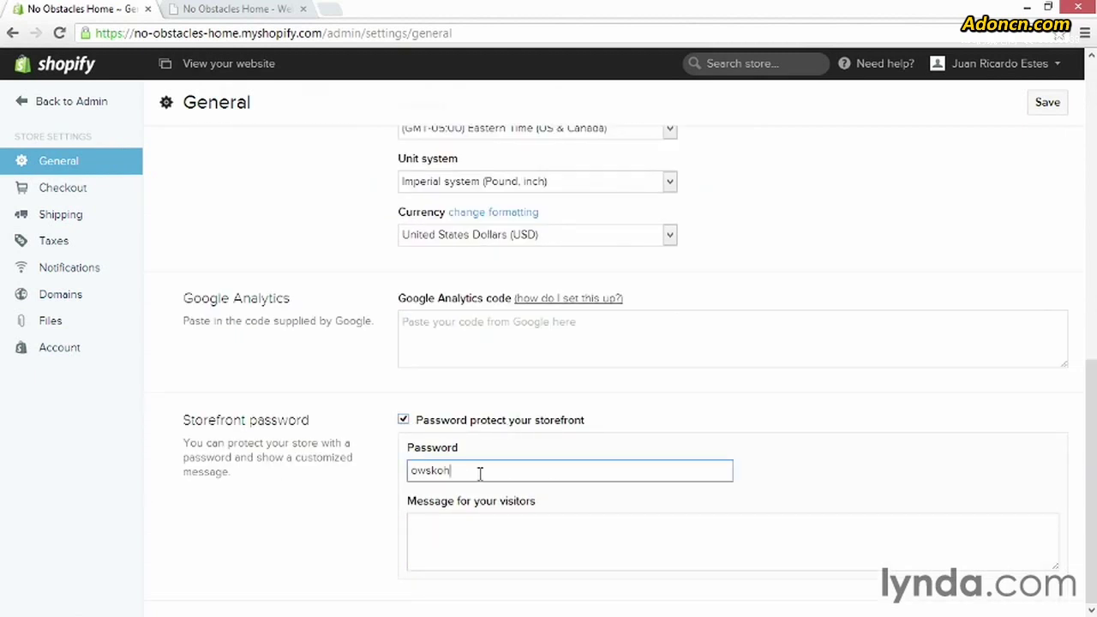
{"action": "left_click", "coordinate": [480, 530]}
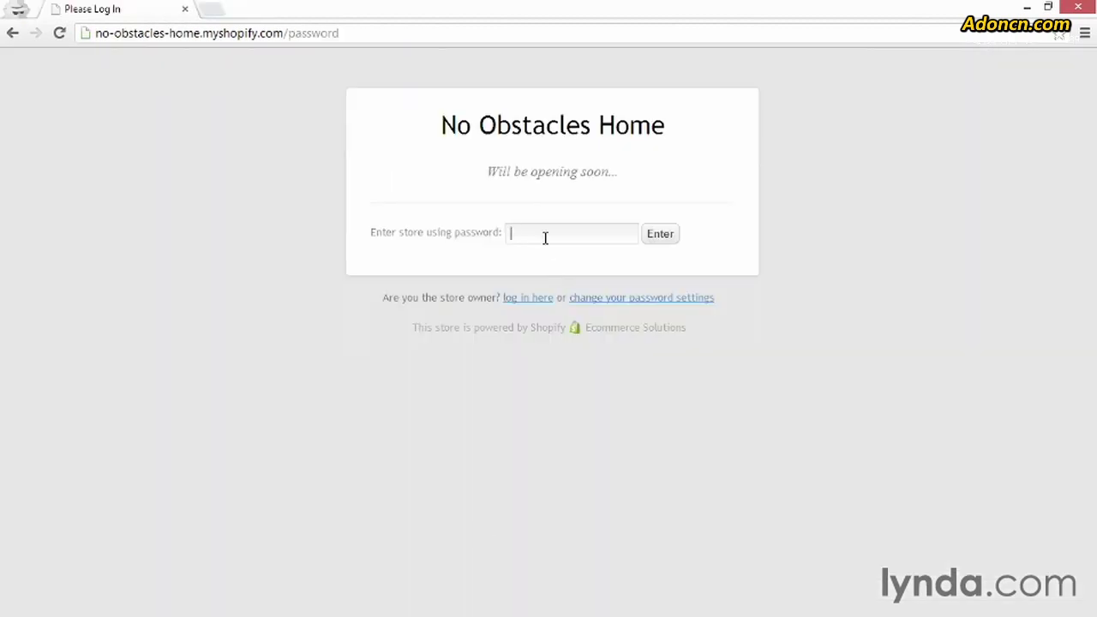
- Enter the storefront password on the 'Will be opening soon' page and submit it
{"action": "type", "text": "******"}
{"action": "left_click", "coordinate": [658, 240]}
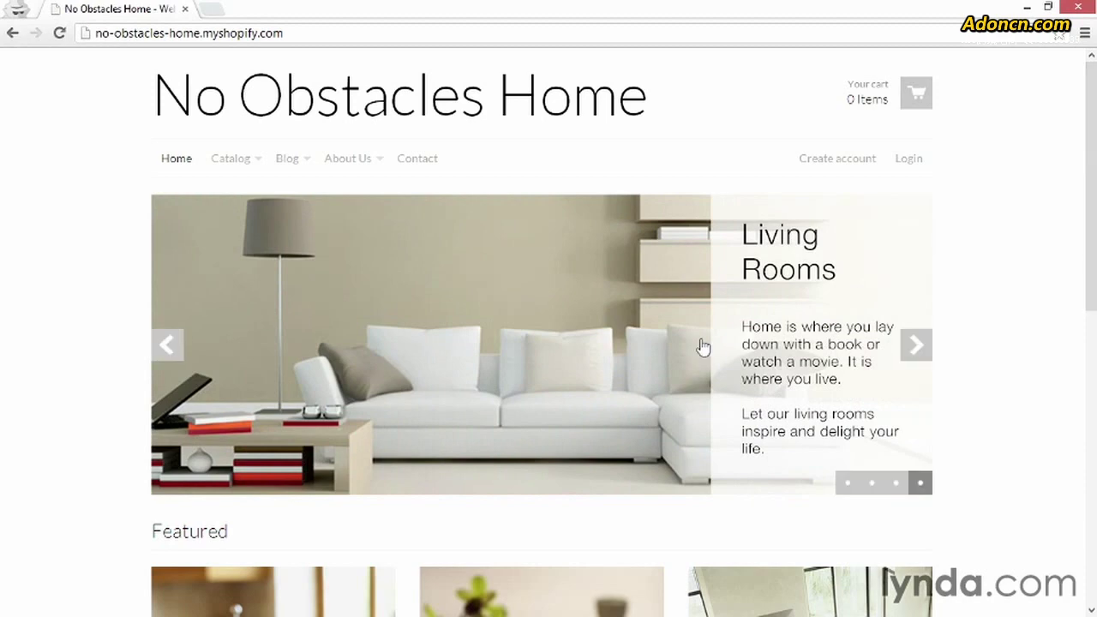
- Open the Living Room collection from the slideshow and filter it by the 'chair' tag
{"action": "left_click", "coordinate": [601, 328]}
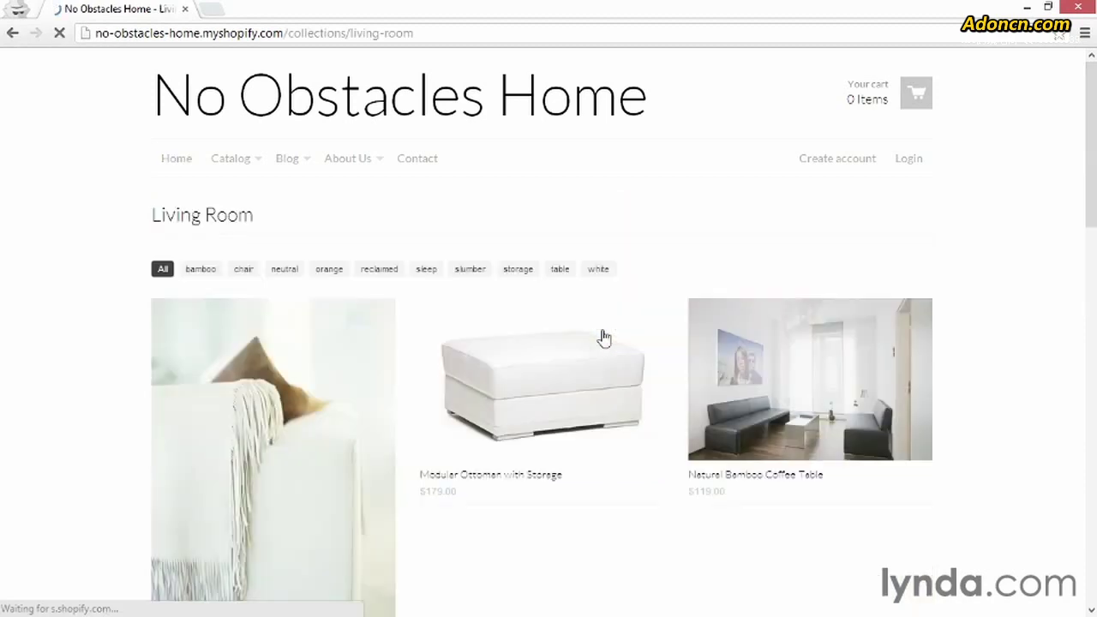
{"action": "scroll", "coordinate": [930, 343], "scroll_direction": "down", "scroll_amount": 5}
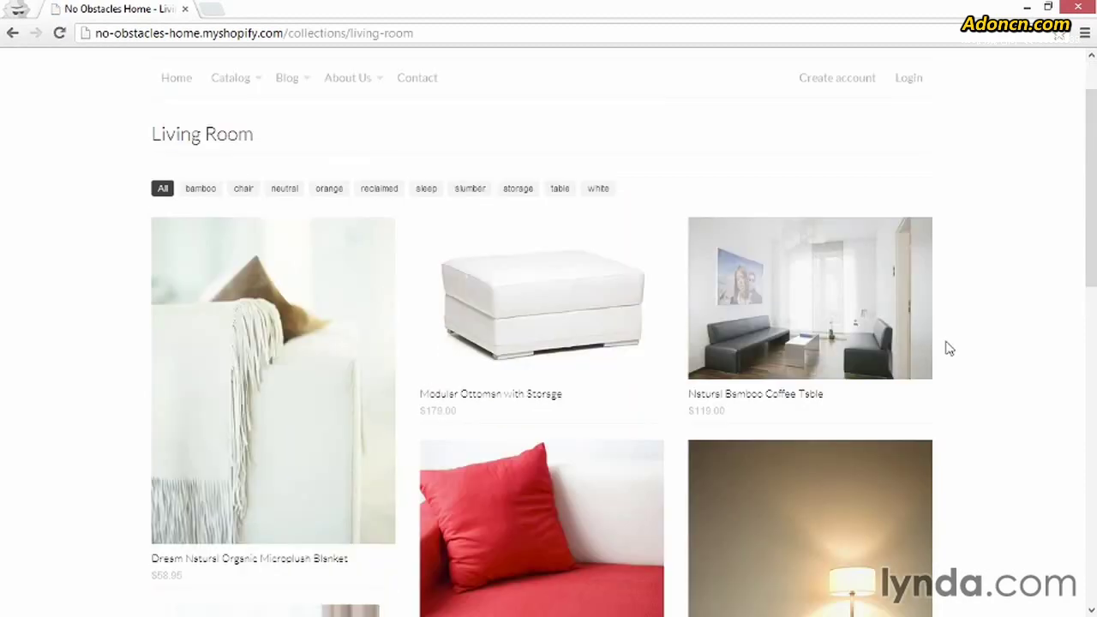
{"action": "scroll", "coordinate": [948, 348], "scroll_direction": "up", "scroll_amount": 5}
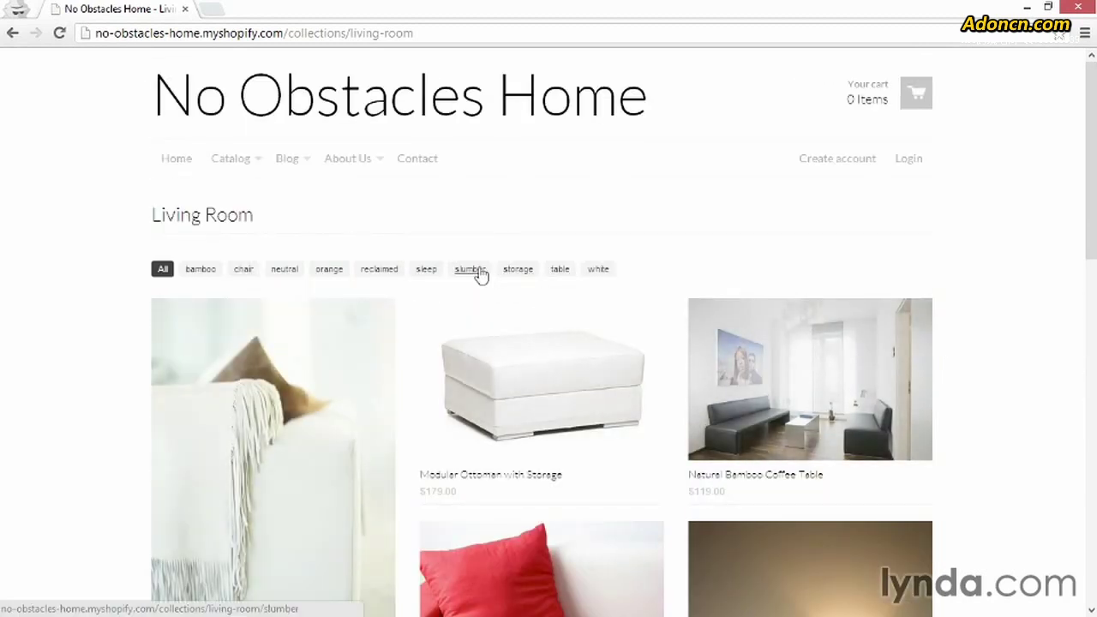
{"action": "left_click", "coordinate": [245, 273]}
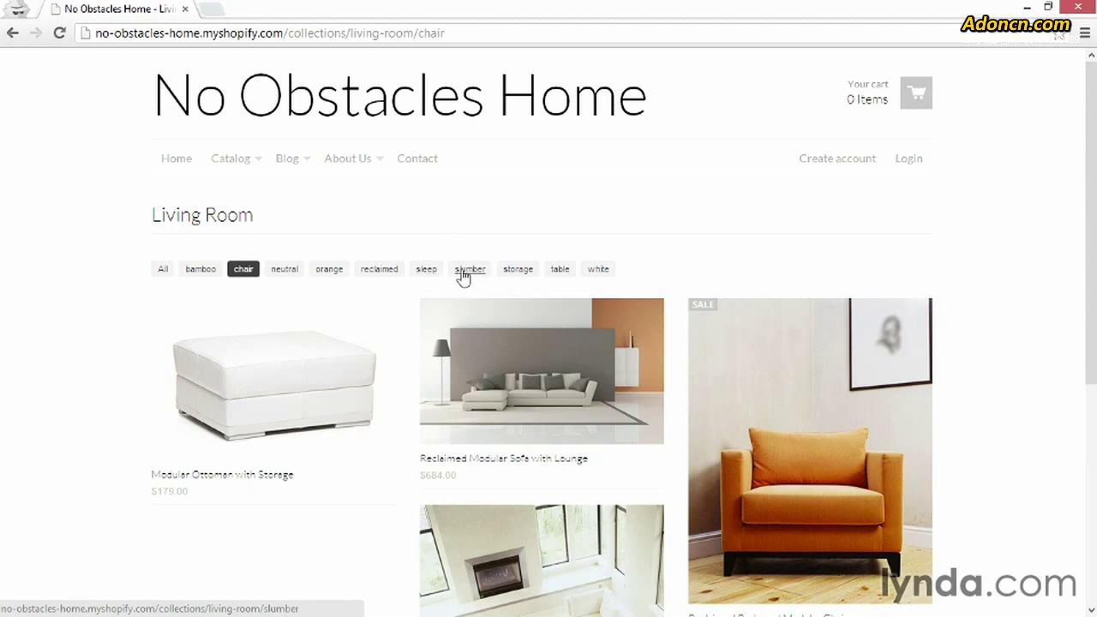
{"action": "scroll", "coordinate": [414, 343], "scroll_direction": "down", "scroll_amount": 1}
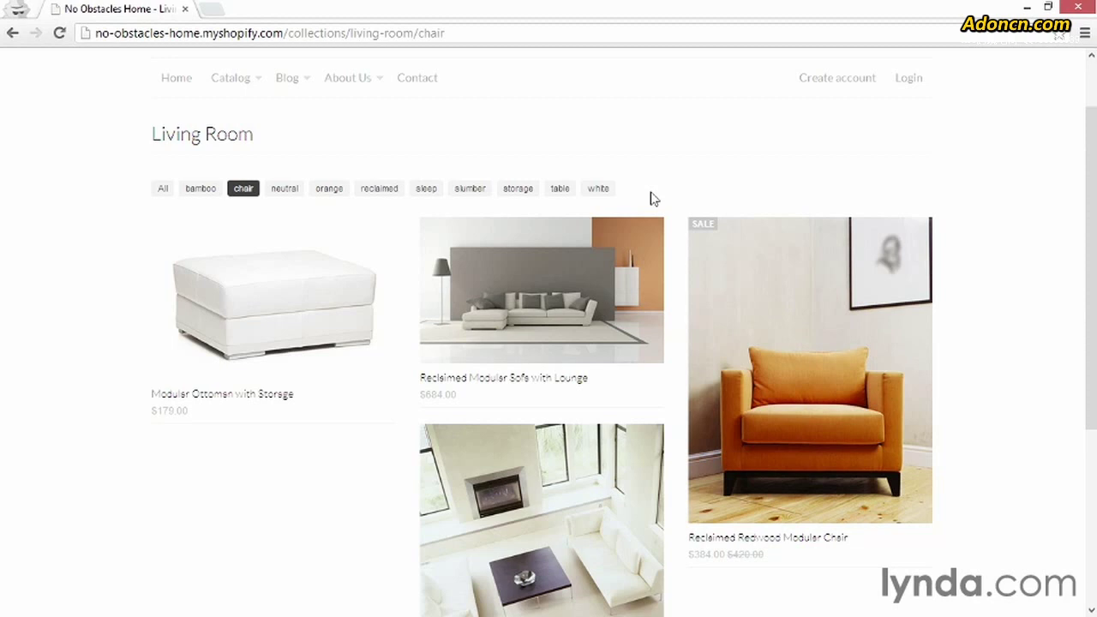
- Add the Reclaimed Redwood Modular Chair ($384.00) to the cart from its product page
{"action": "left_click", "coordinate": [790, 318]}
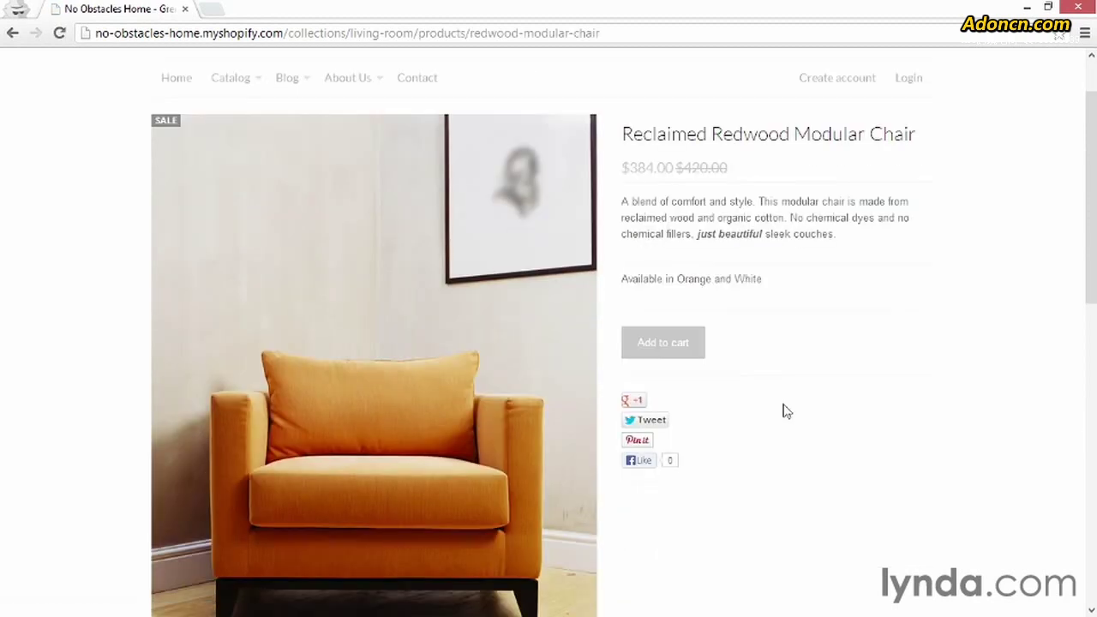
{"action": "scroll", "coordinate": [786, 411], "scroll_direction": "down", "scroll_amount": 1}
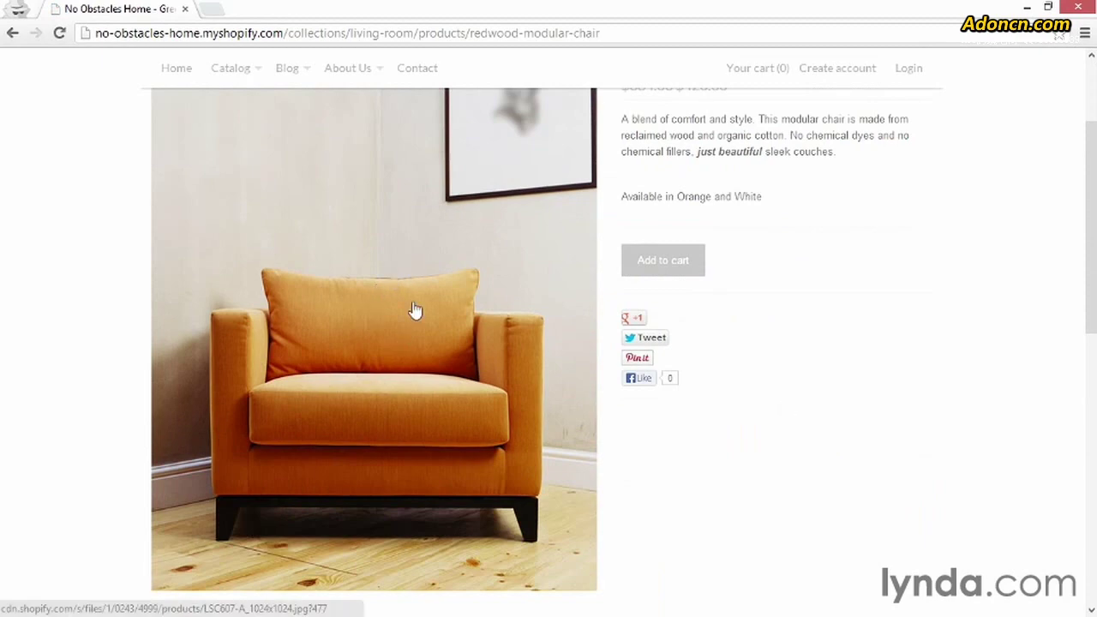
{"action": "scroll", "coordinate": [415, 310], "scroll_direction": "down", "scroll_amount": 2}
{"action": "left_click", "coordinate": [281, 477]}
{"action": "scroll", "coordinate": [281, 477], "scroll_direction": "down", "scroll_amount": 3}
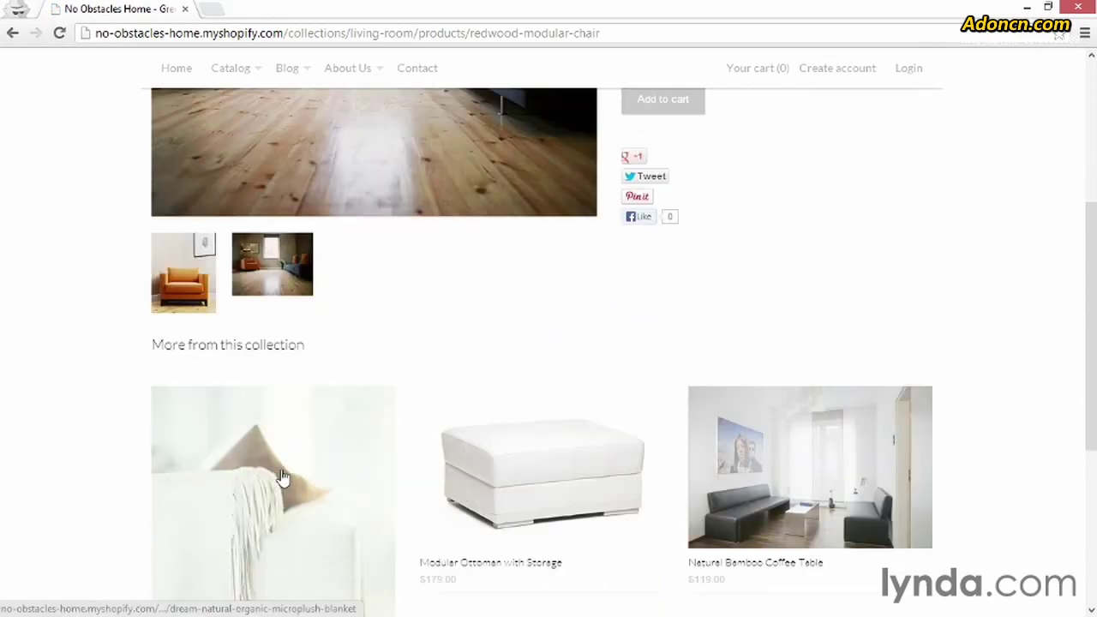
{"action": "scroll", "coordinate": [604, 402], "scroll_direction": "up", "scroll_amount": 3}
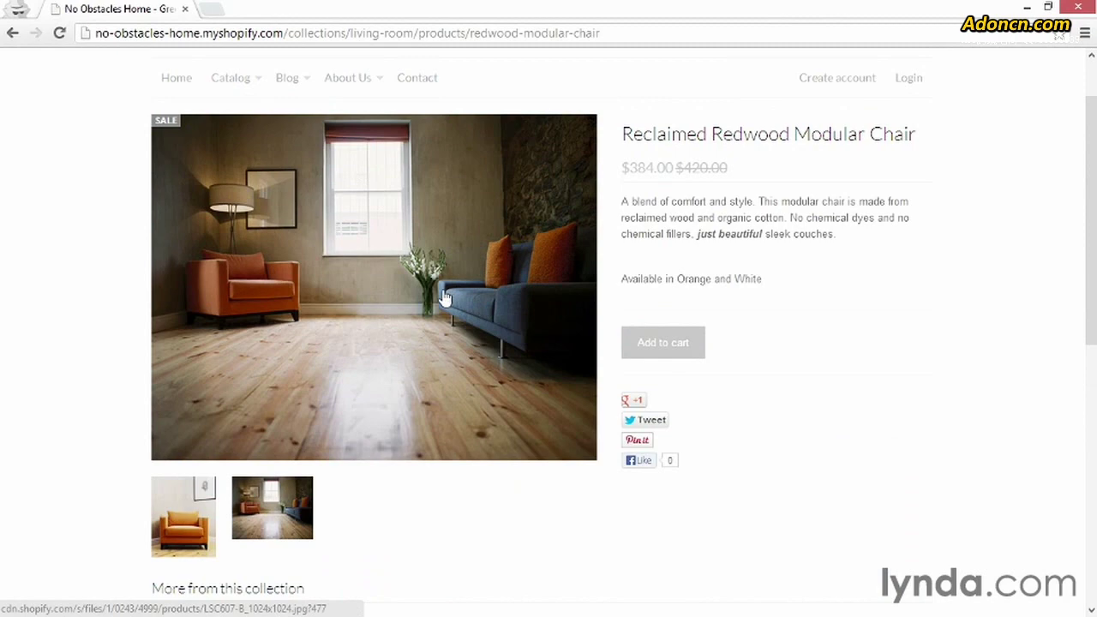
{"action": "scroll", "coordinate": [444, 297], "scroll_direction": "down", "scroll_amount": 4}
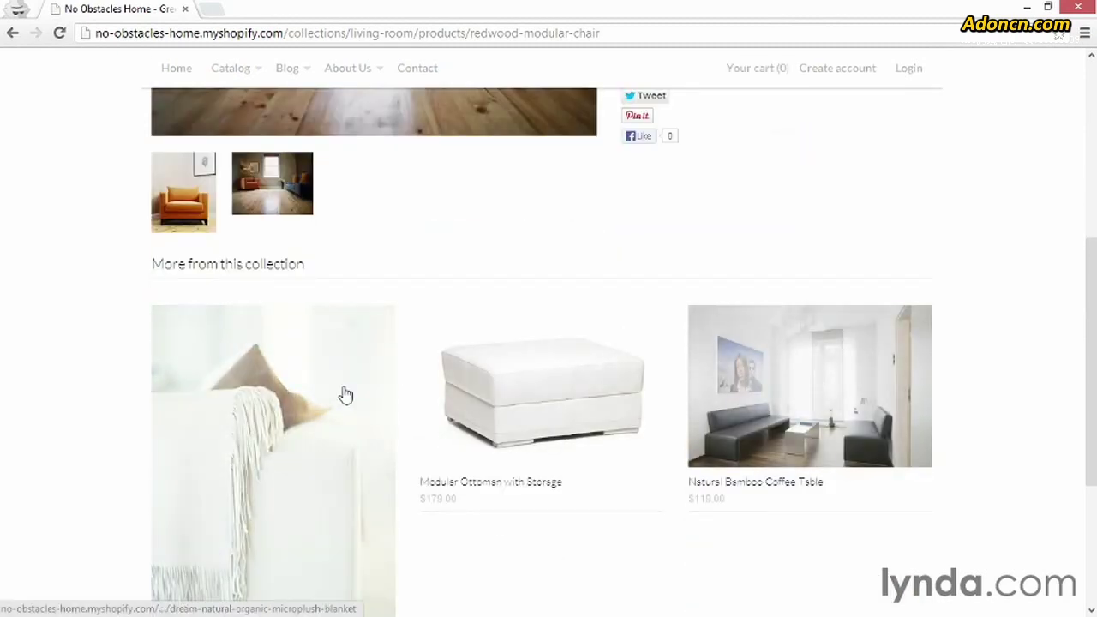
{"action": "scroll", "coordinate": [345, 392], "scroll_direction": "up", "scroll_amount": 4}
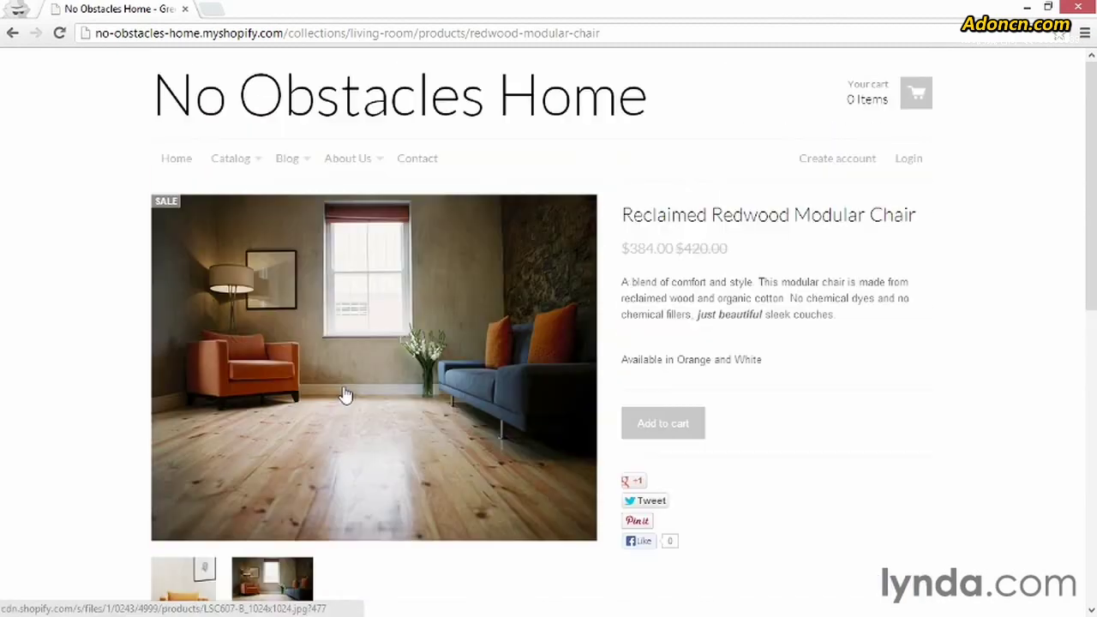
{"action": "left_click", "coordinate": [665, 428]}
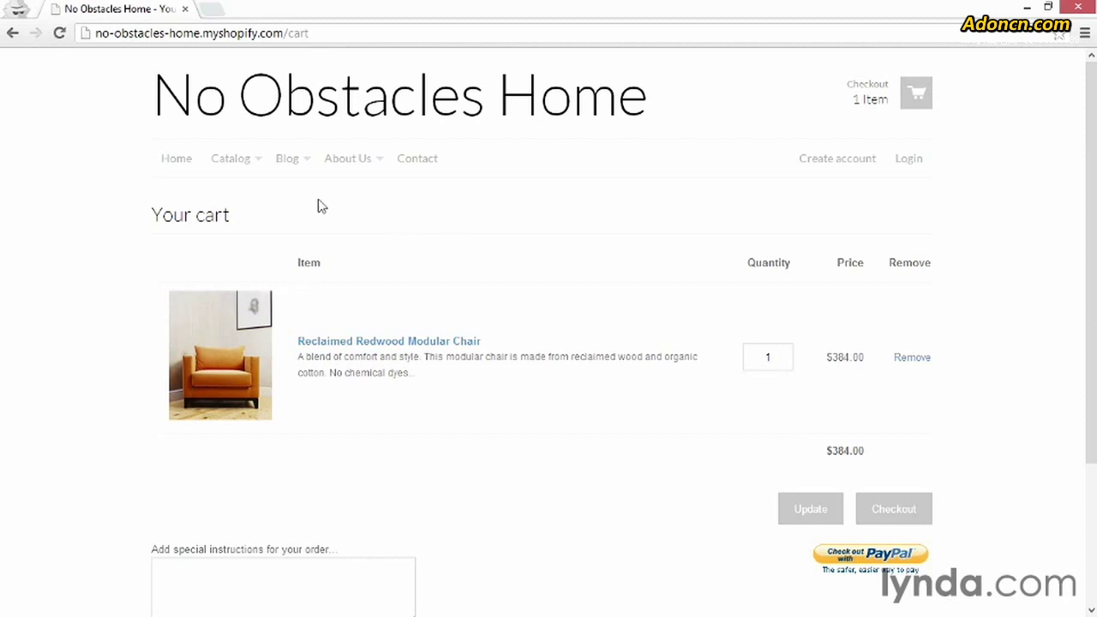
- Go to Catalog > Kitchen and open the Natural Bamboo Kitchen Towel - Pack of 3 ($8.99)
{"action": "mouse_move", "coordinate": [257, 168]}
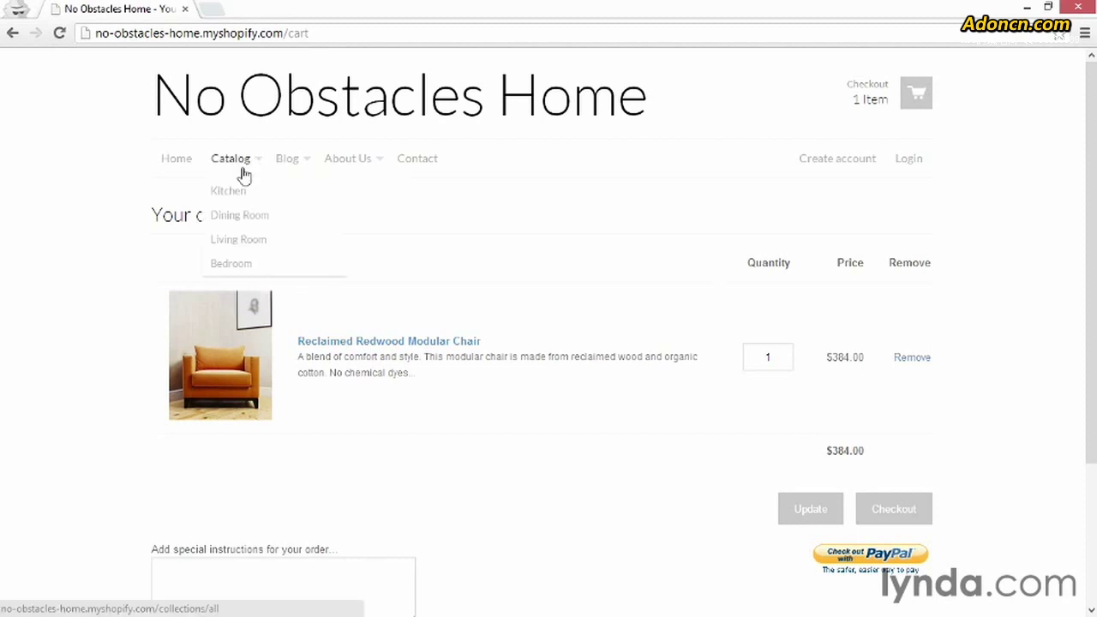
{"action": "left_click", "coordinate": [243, 194]}
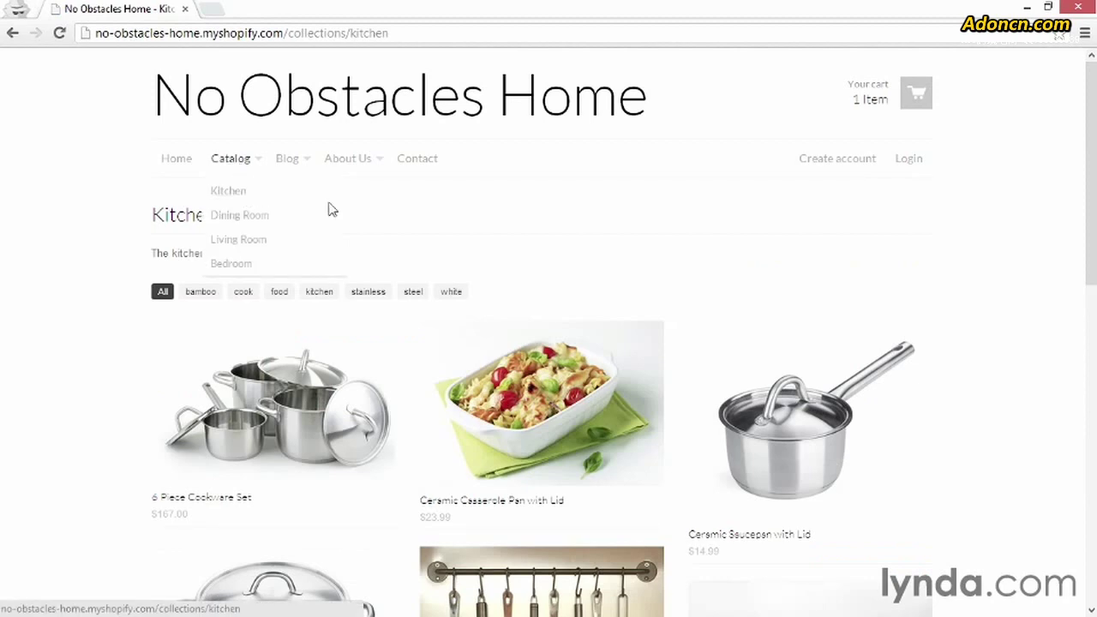
{"action": "scroll", "coordinate": [557, 242], "scroll_direction": "down", "scroll_amount": 3}
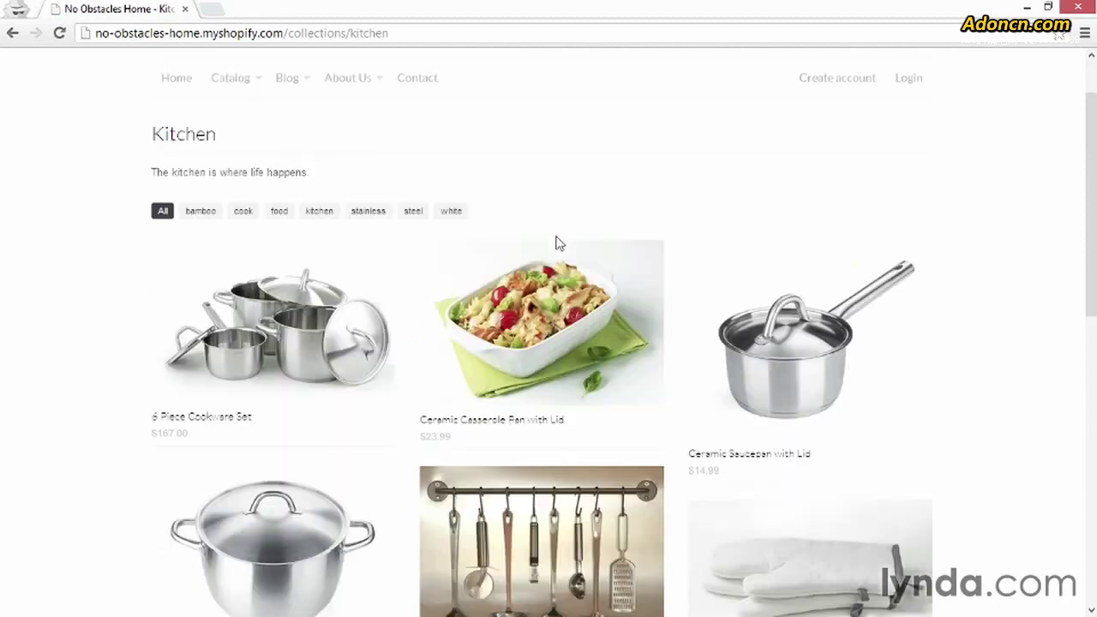
{"action": "scroll", "coordinate": [557, 244], "scroll_direction": "down", "scroll_amount": 4}
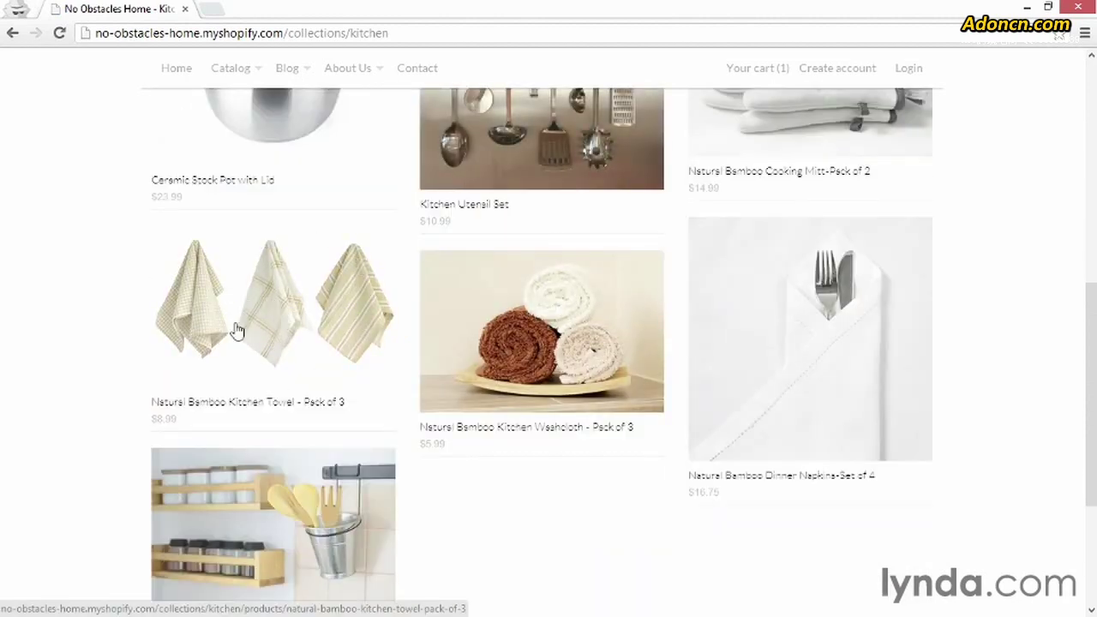
{"action": "scroll", "coordinate": [390, 305], "scroll_direction": "up", "scroll_amount": 4}
{"action": "scroll", "coordinate": [389, 305], "scroll_direction": "up", "scroll_amount": 3}
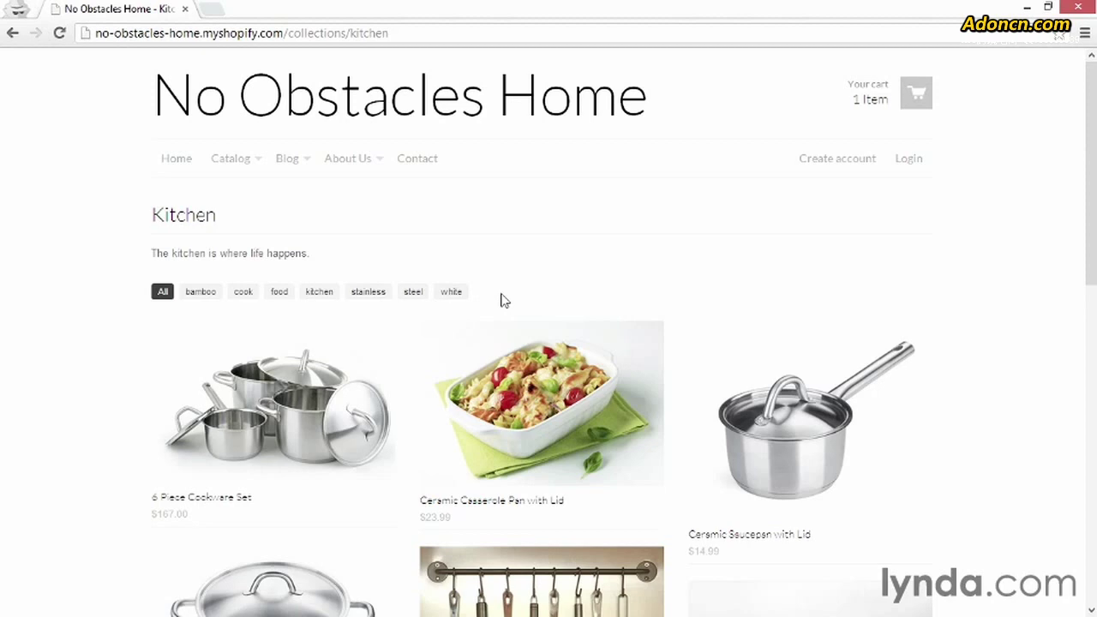
{"action": "scroll", "coordinate": [504, 300], "scroll_direction": "down", "scroll_amount": 5}
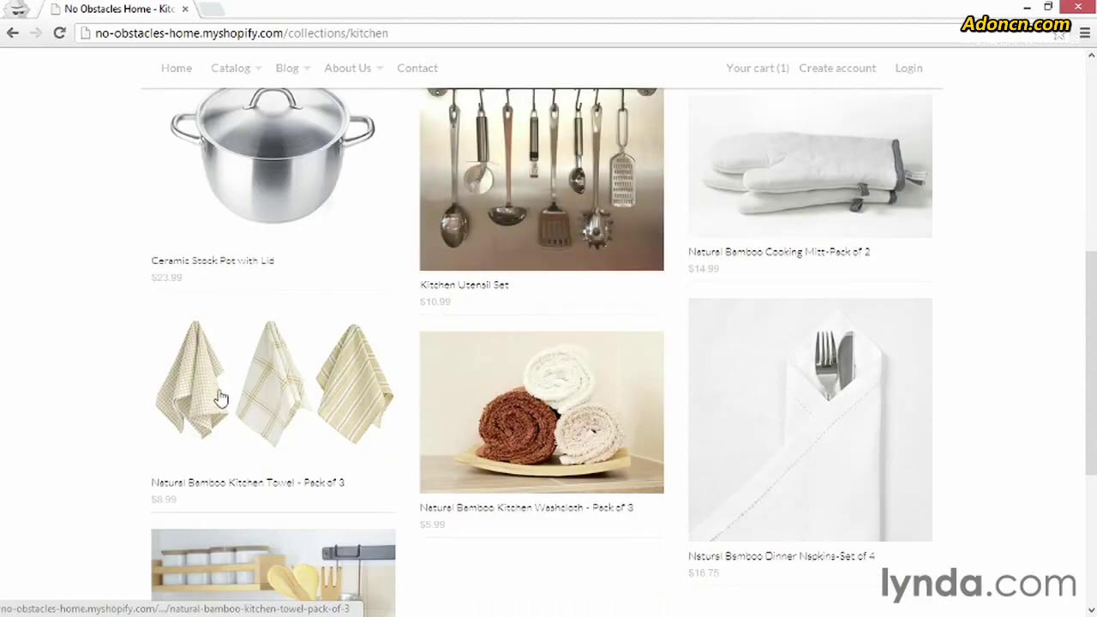
{"action": "left_click", "coordinate": [220, 397]}
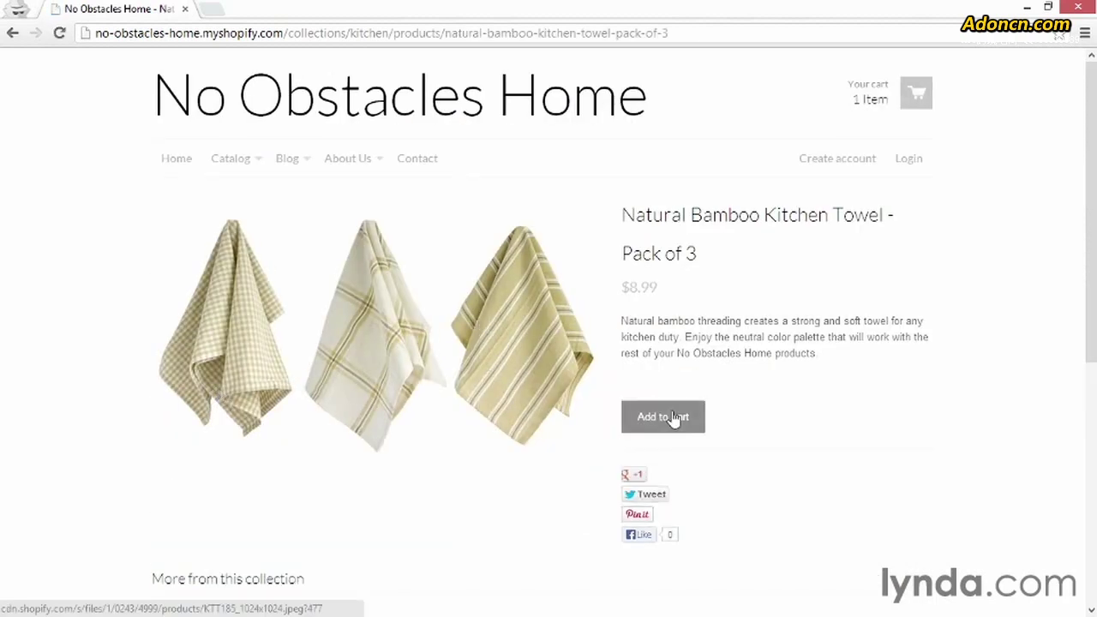
- Add the bamboo towels, update their quantity to 2 for a $401.98 total, and check out
{"action": "left_click", "coordinate": [672, 417]}
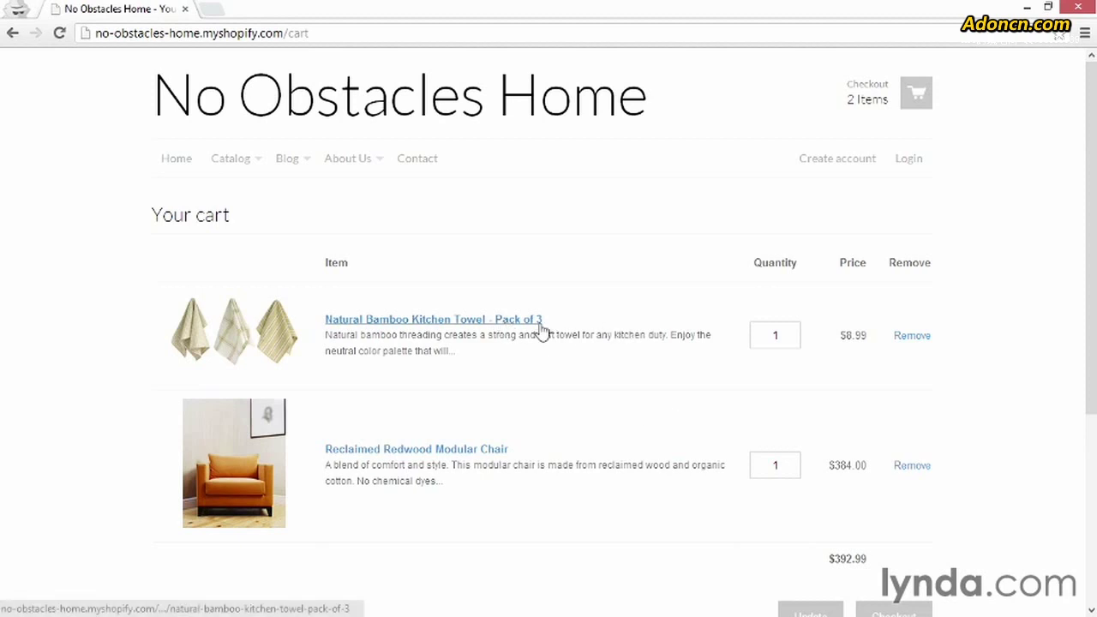
{"action": "double_click", "coordinate": [774, 335]}
{"action": "type", "text": "2"}
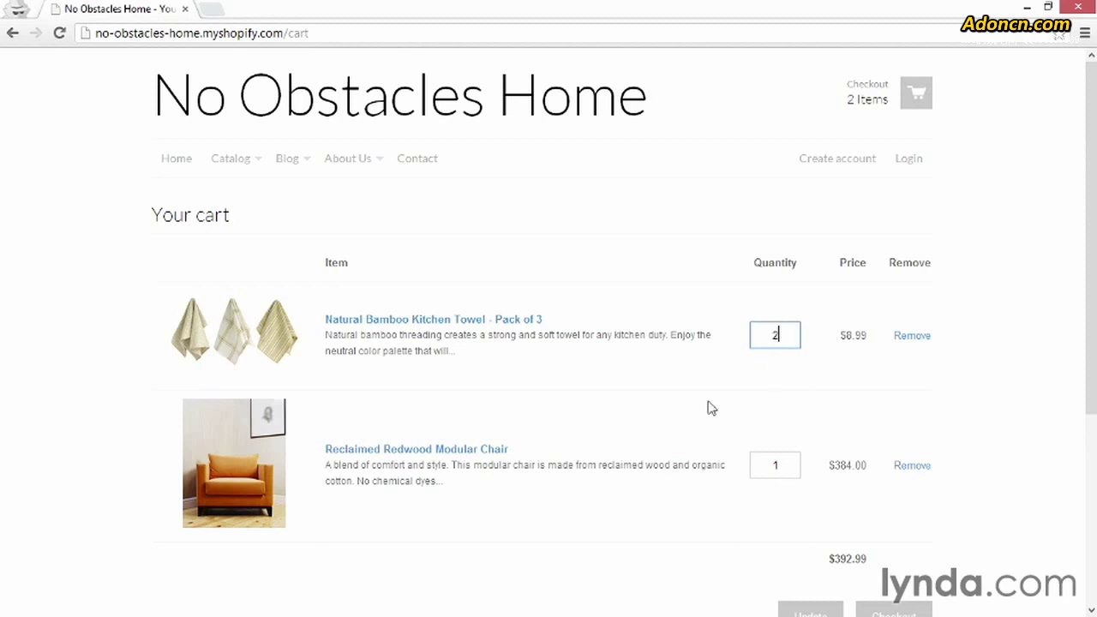
{"action": "scroll", "coordinate": [710, 407], "scroll_direction": "down", "scroll_amount": 2}
{"action": "left_click", "coordinate": [789, 458]}
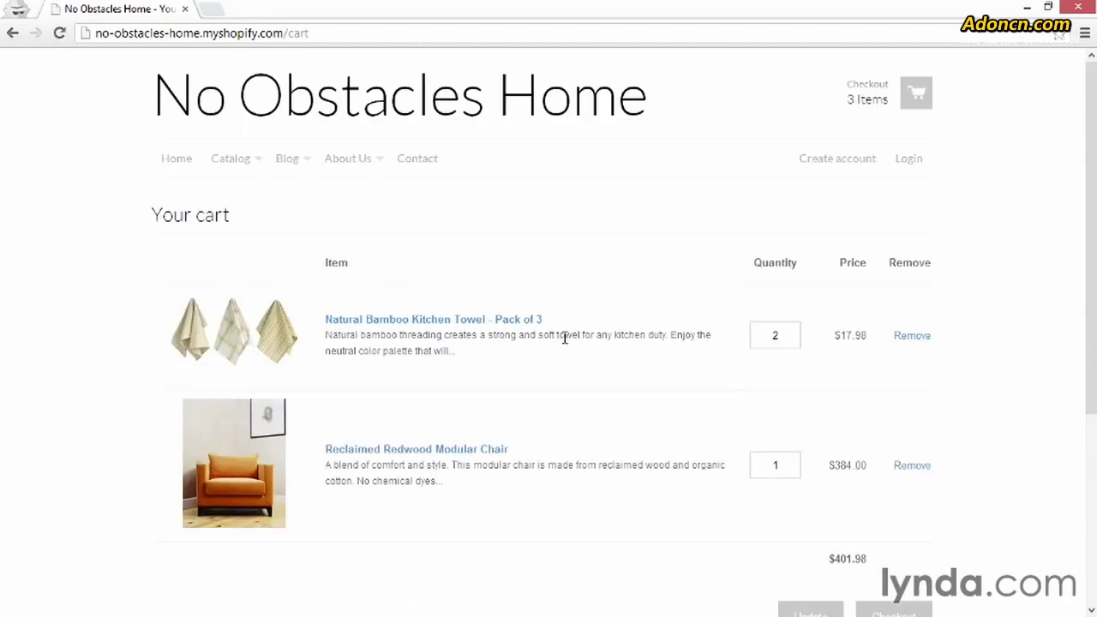
{"action": "scroll", "coordinate": [681, 447], "scroll_direction": "down", "scroll_amount": 1}
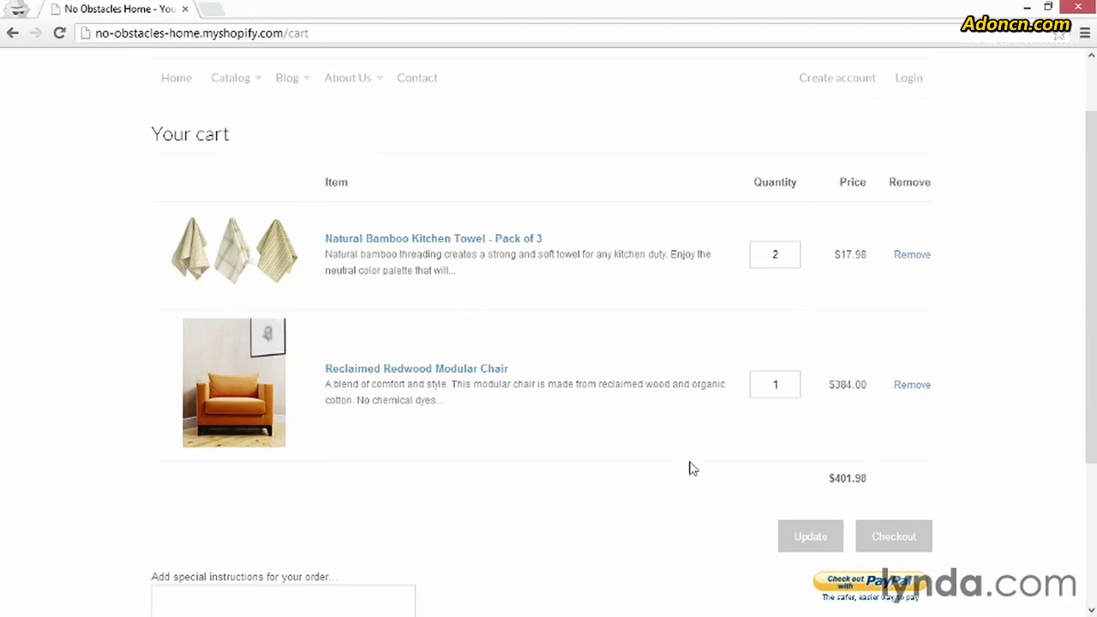
{"action": "left_click", "coordinate": [905, 543]}
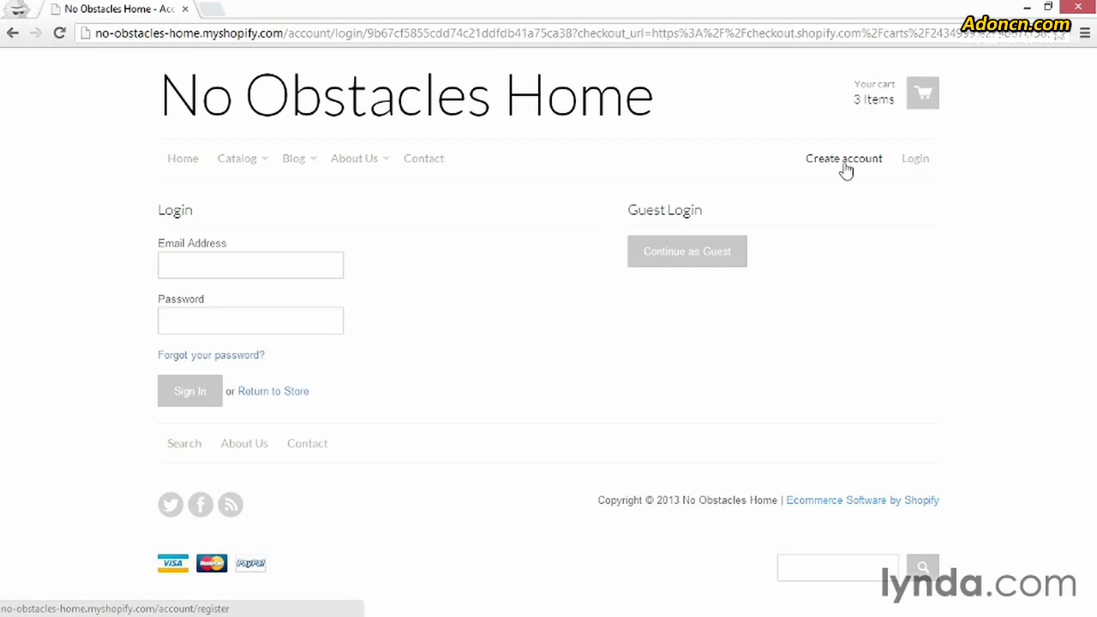
- Leave the checkout login for the store's Create account registration page
{"action": "left_click", "coordinate": [843, 163]}
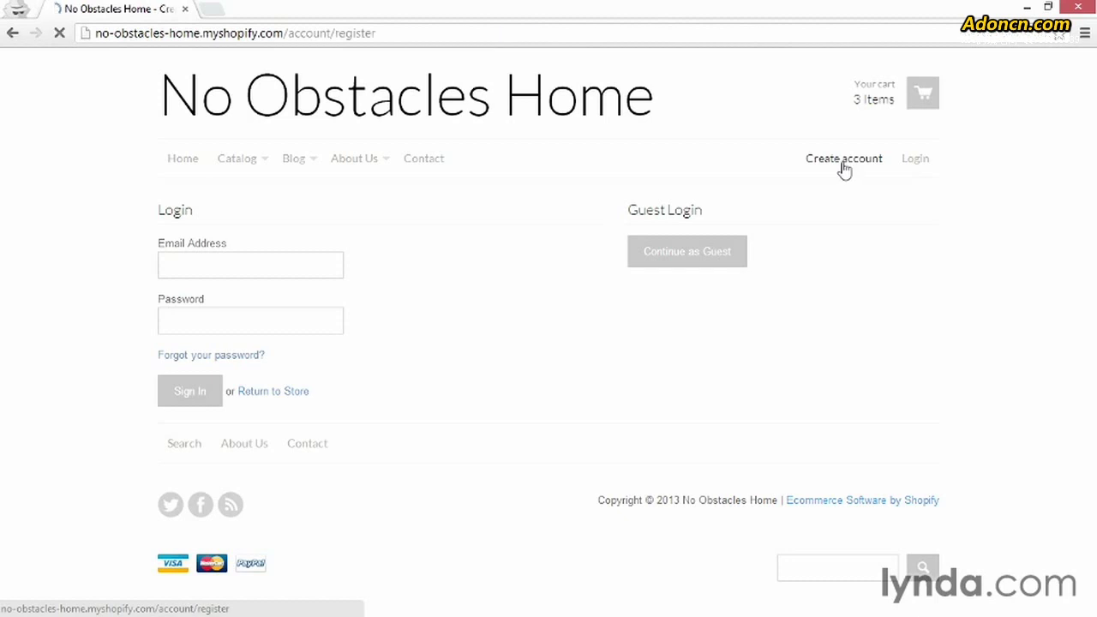
- Register a new customer with first name, last name, e-mail address and password
{"action": "left_click", "coordinate": [287, 261]}
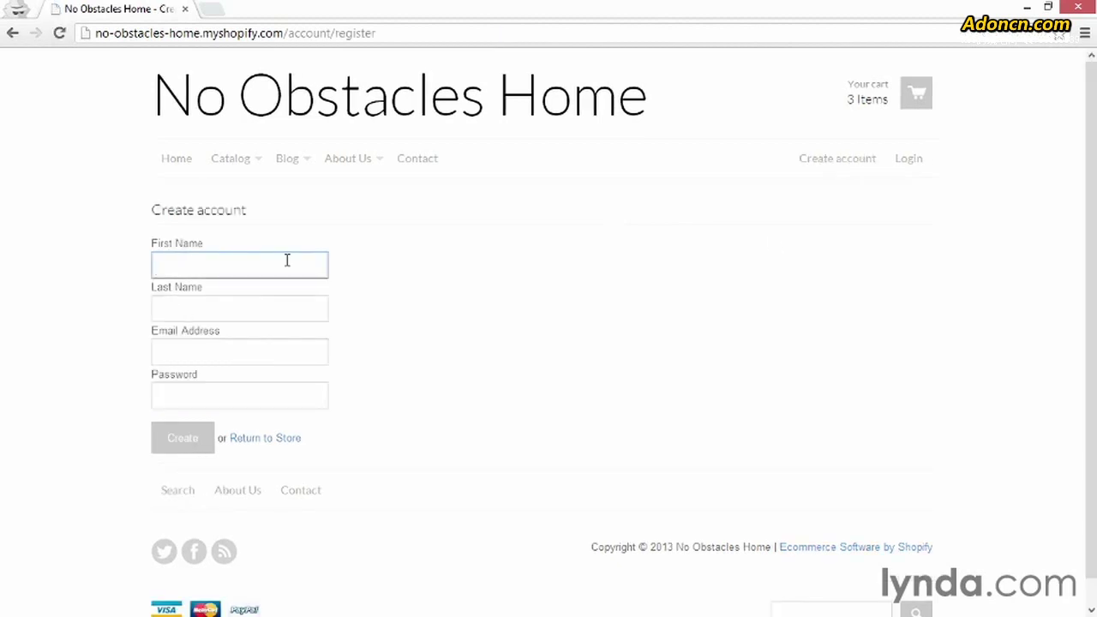
{"action": "type", "text": "Morten"}
{"action": "key", "text": "Tab"}
{"action": "type", "text": "Rand-Hendriksen"}
{"action": "key", "text": "Tab"}
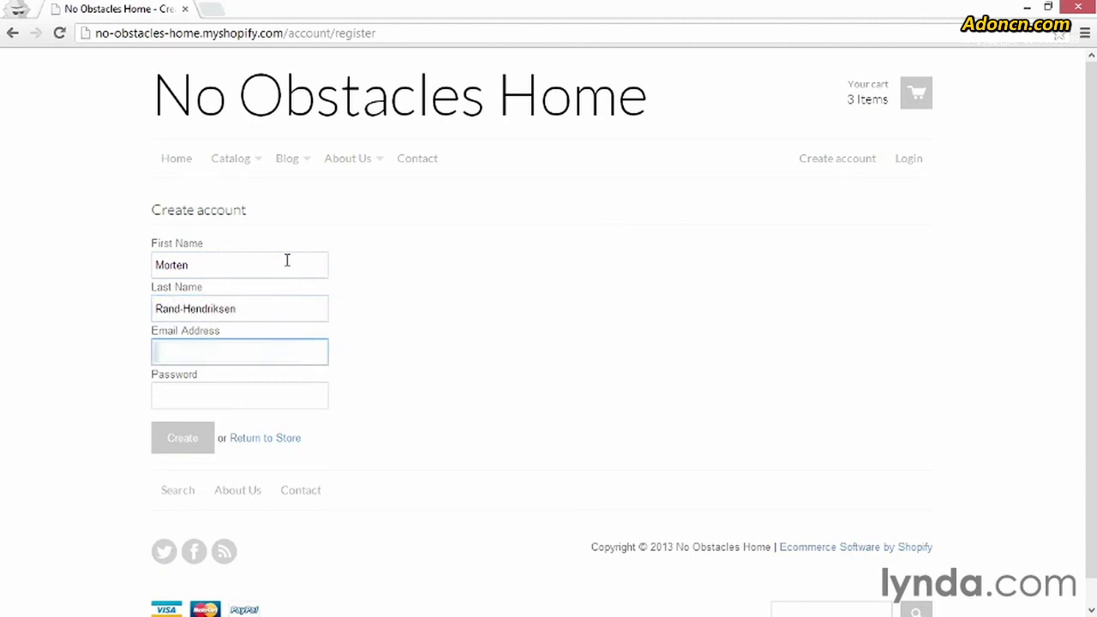
{"action": "key", "text": "Tab"}
{"action": "type", "text": "••••••••••"}
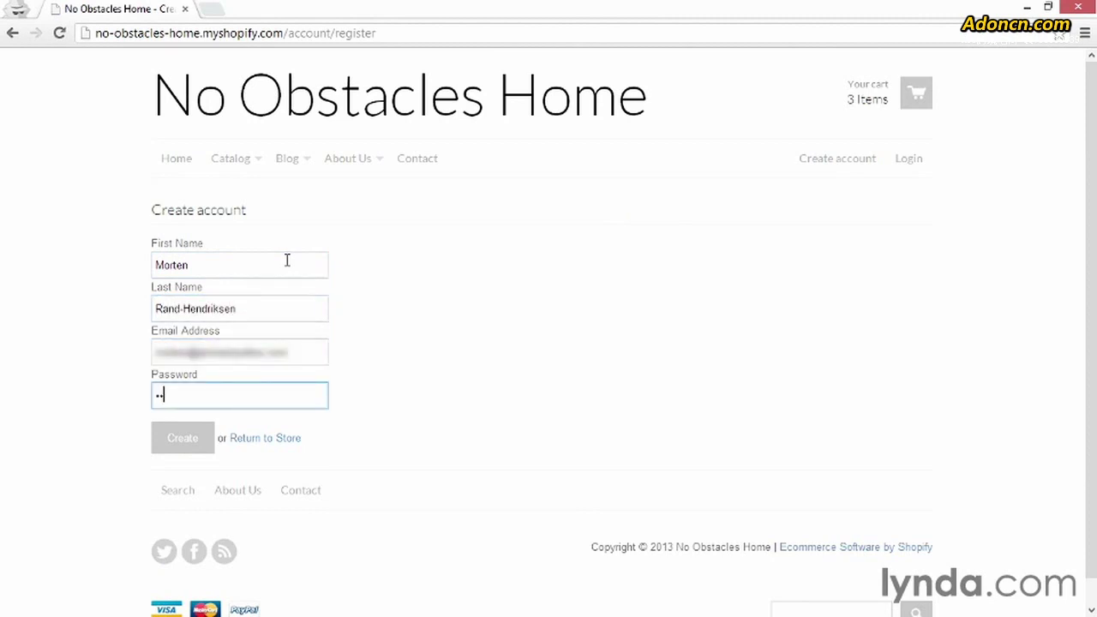
{"action": "left_click", "coordinate": [180, 440]}
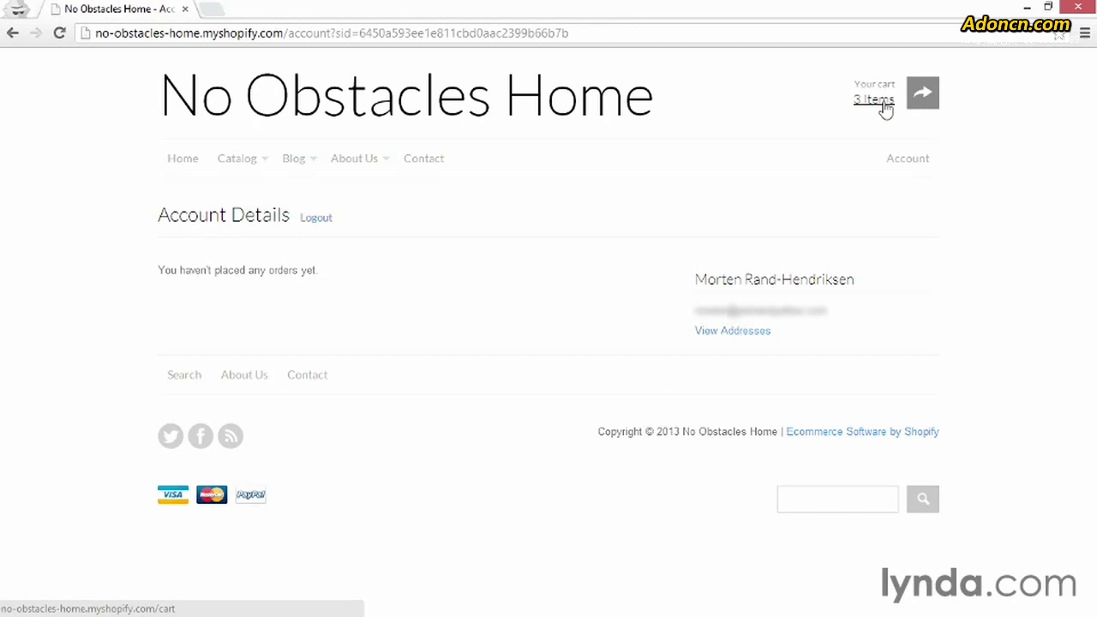
- Reopen the cart and proceed to checkout as the signed-in customer
{"action": "left_click", "coordinate": [885, 109]}
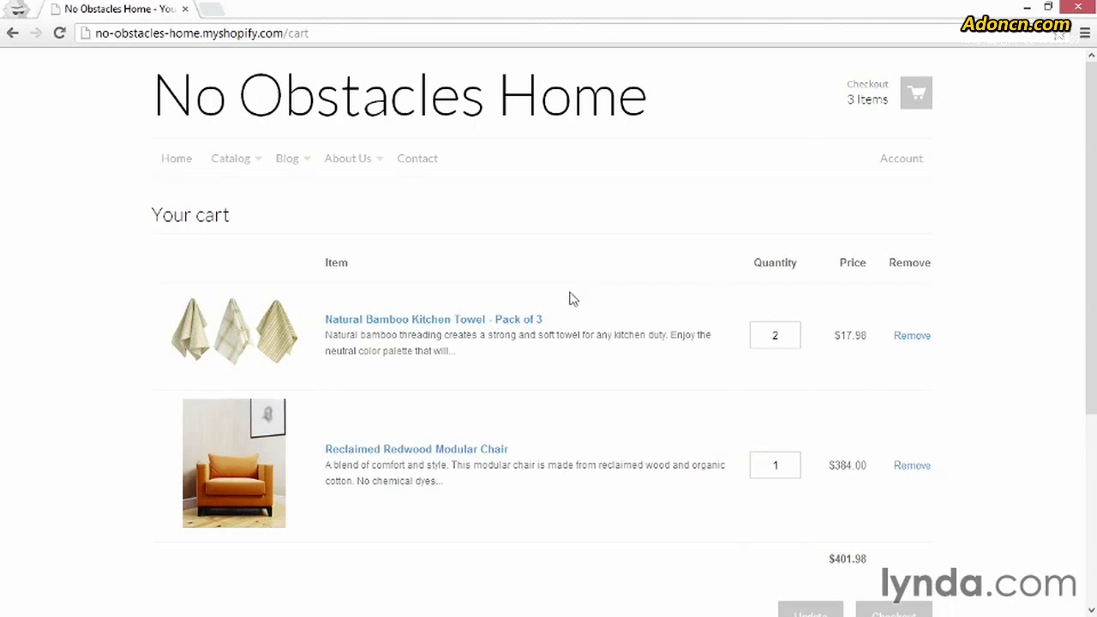
{"action": "scroll", "coordinate": [571, 300], "scroll_direction": "down", "scroll_amount": 1}
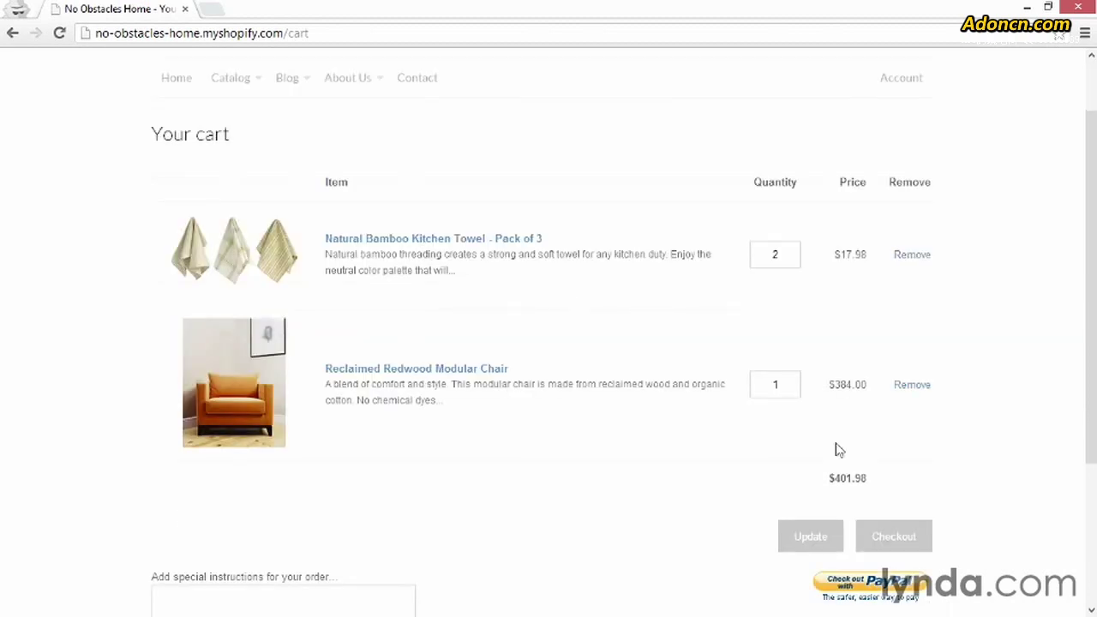
{"action": "left_click", "coordinate": [895, 544]}
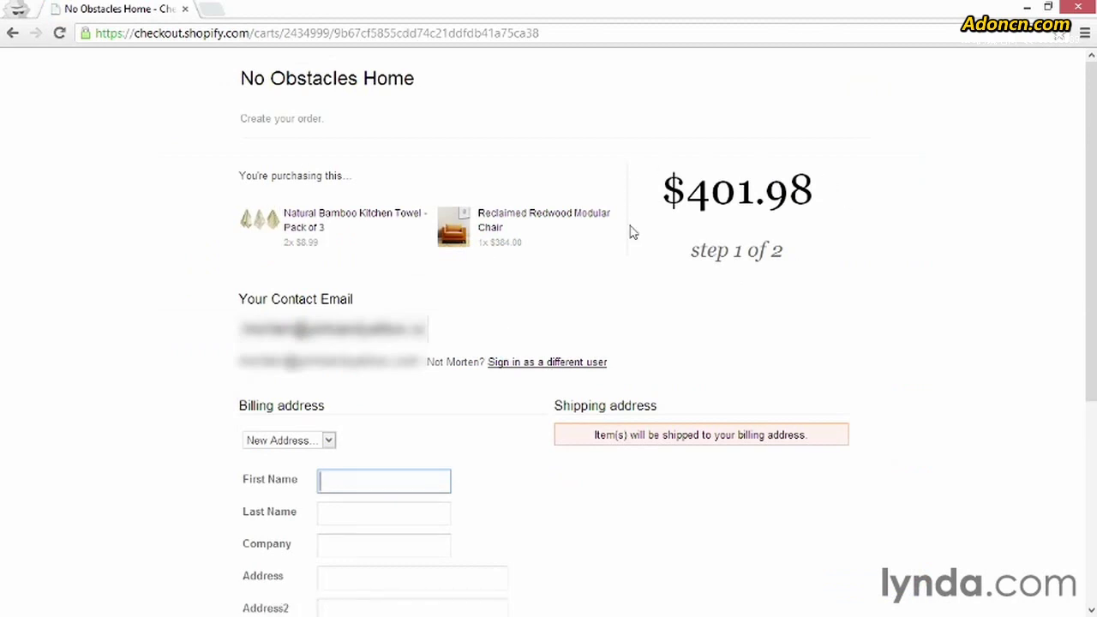
{"action": "scroll", "coordinate": [477, 298], "scroll_direction": "down", "scroll_amount": 1}
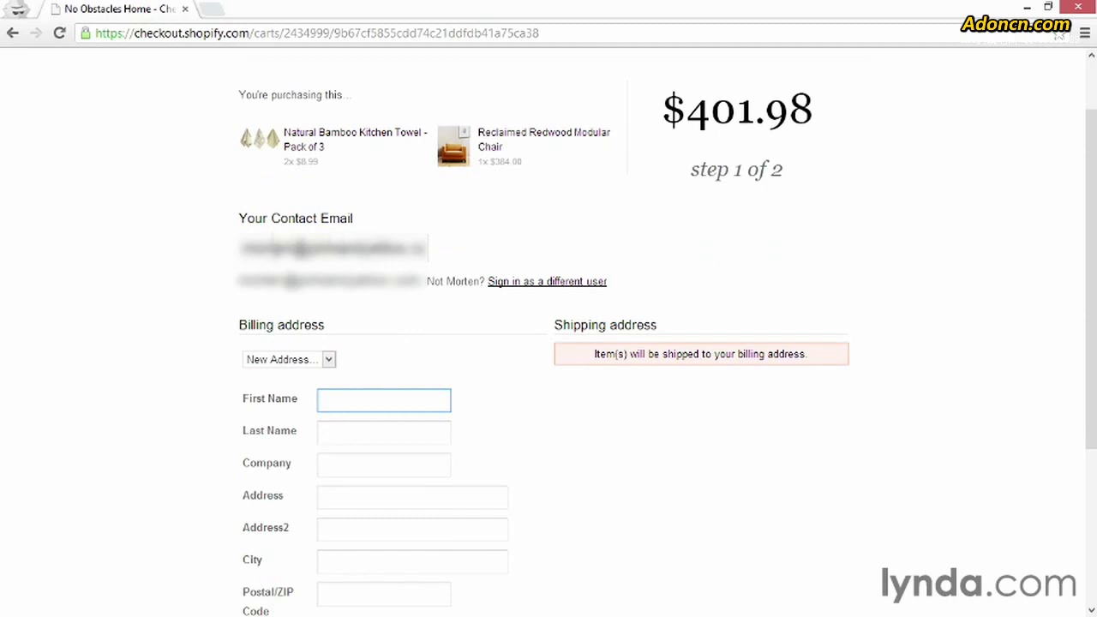
{"action": "scroll", "coordinate": [534, 382], "scroll_direction": "down", "scroll_amount": 2}
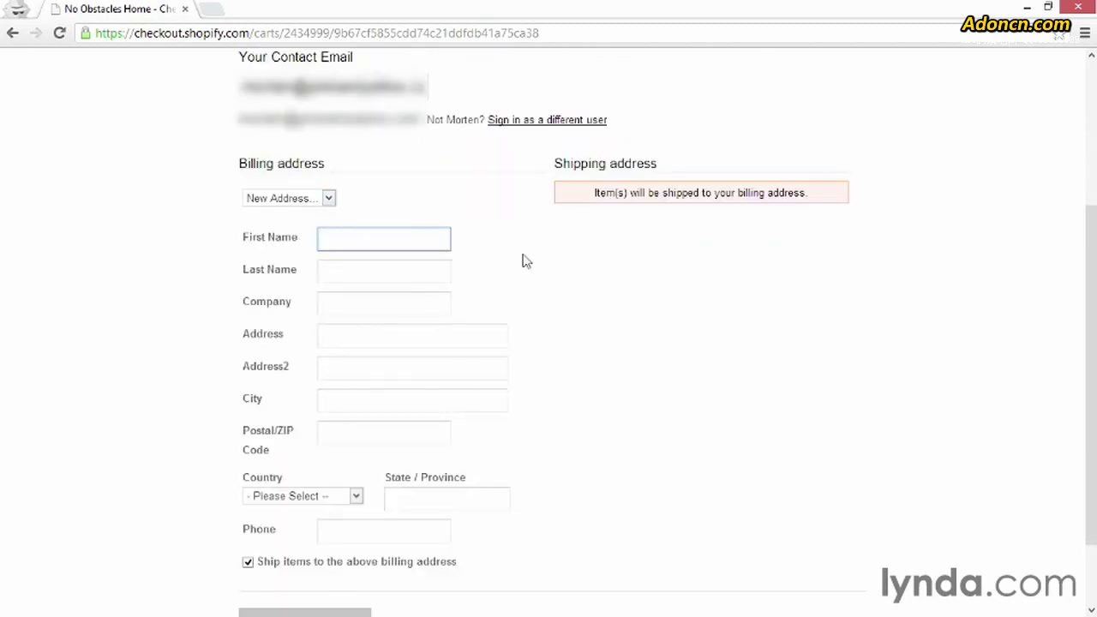
- Fill in the customer's first and last name, company, street address, city and ZIP code
{"action": "type", "text": "Morten"}
{"action": "key", "text": "Tab"}
{"action": "type", "text": "Rand-Hendriksen"}
{"action": "key", "text": "Tab"}
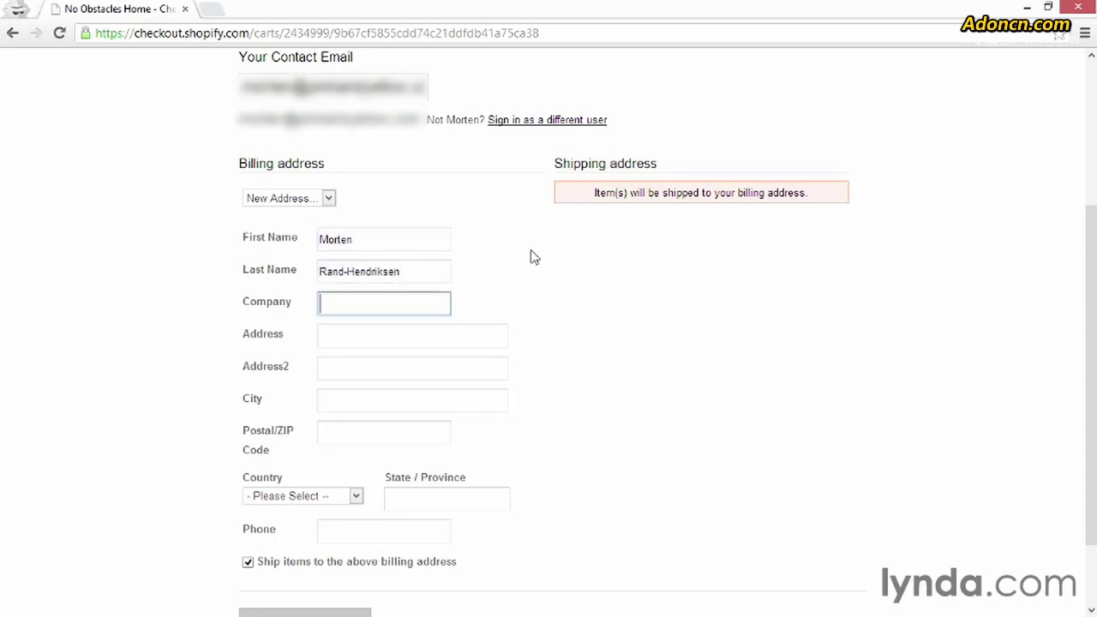
{"action": "type", "text": "lynda.com"}
{"action": "key", "text": "Tab"}
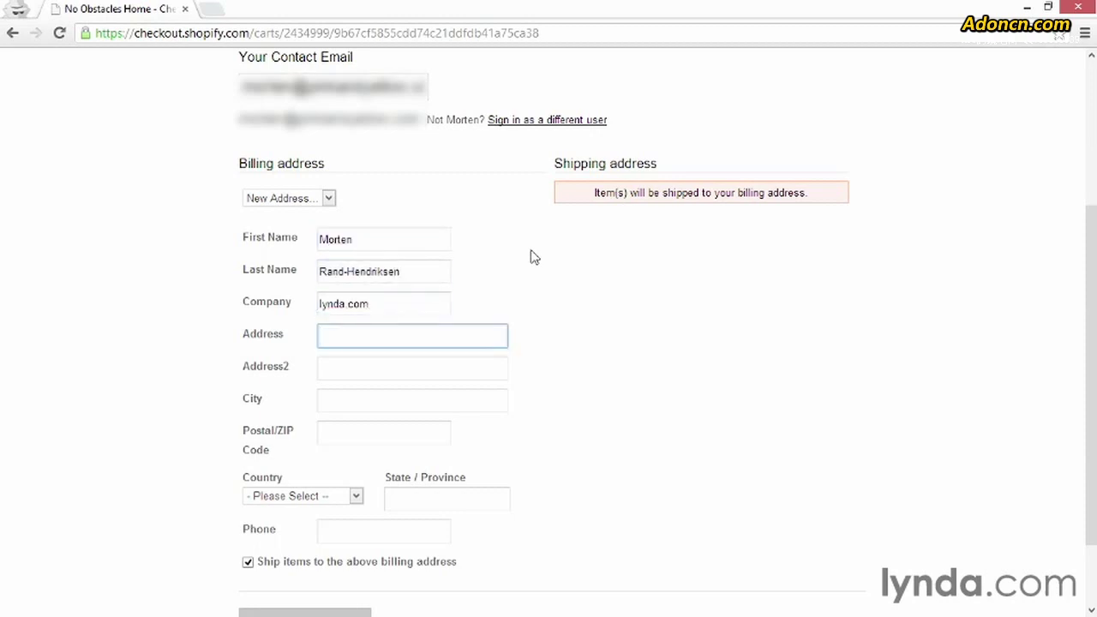
{"action": "type", "text": "6410 Via Real"}
{"action": "key", "text": "Tab"}
{"action": "key", "text": "Tab"}
{"action": "type", "text": "Carpinteria"}
{"action": "key", "text": "Tab"}
{"action": "type", "text": "93013"}
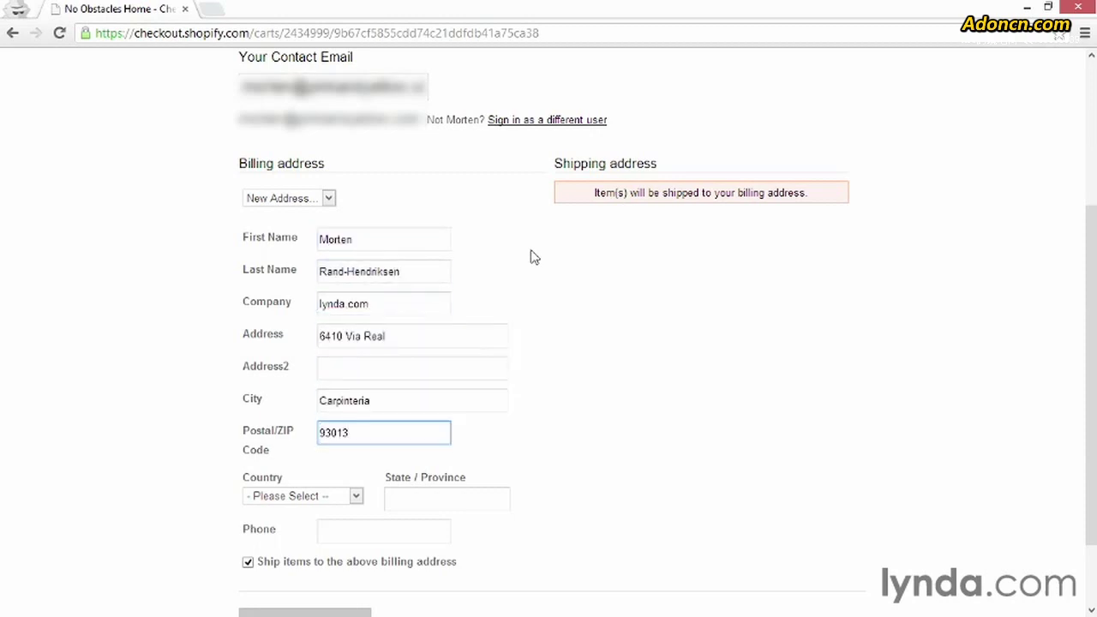
- Choose United States as the country and California as the state
{"action": "left_click", "coordinate": [355, 496]}
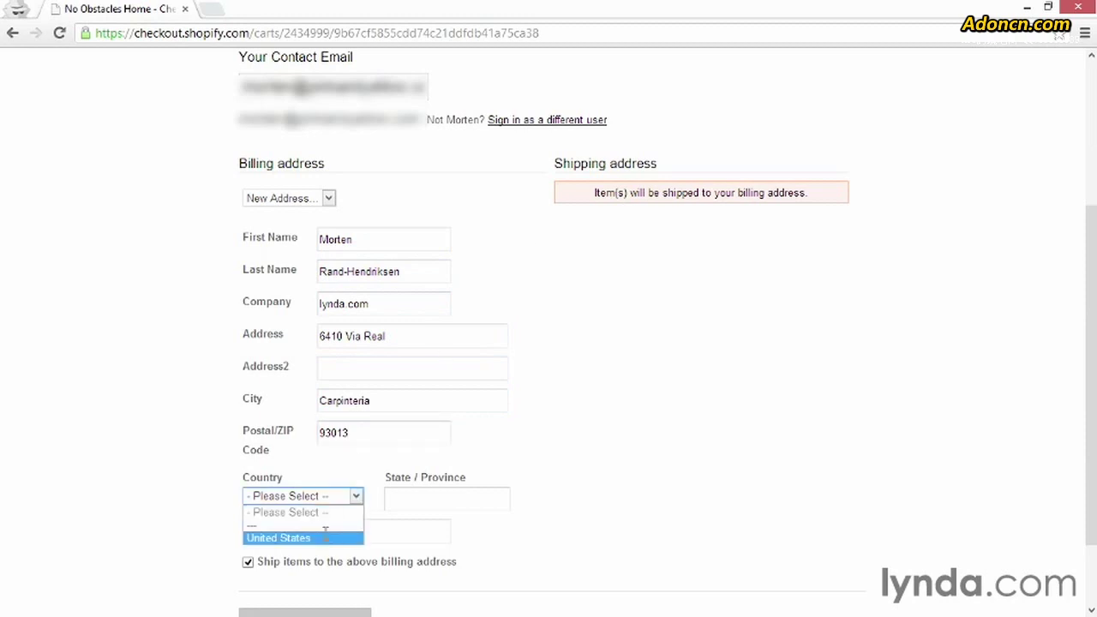
{"action": "left_click", "coordinate": [325, 536]}
{"action": "left_click", "coordinate": [465, 514]}
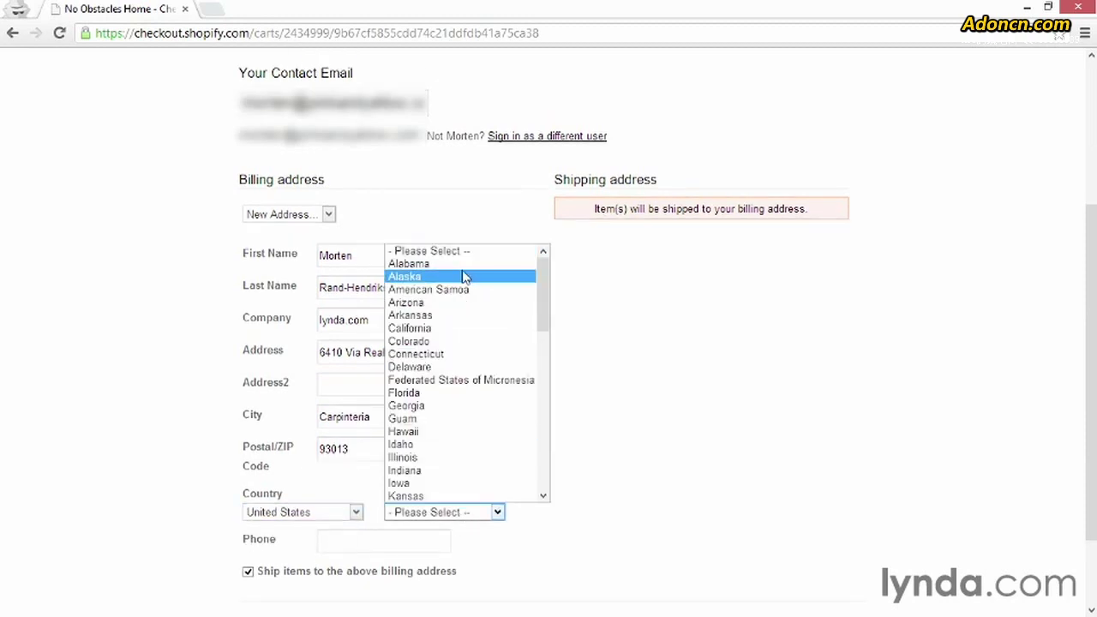
{"action": "left_click", "coordinate": [440, 330]}
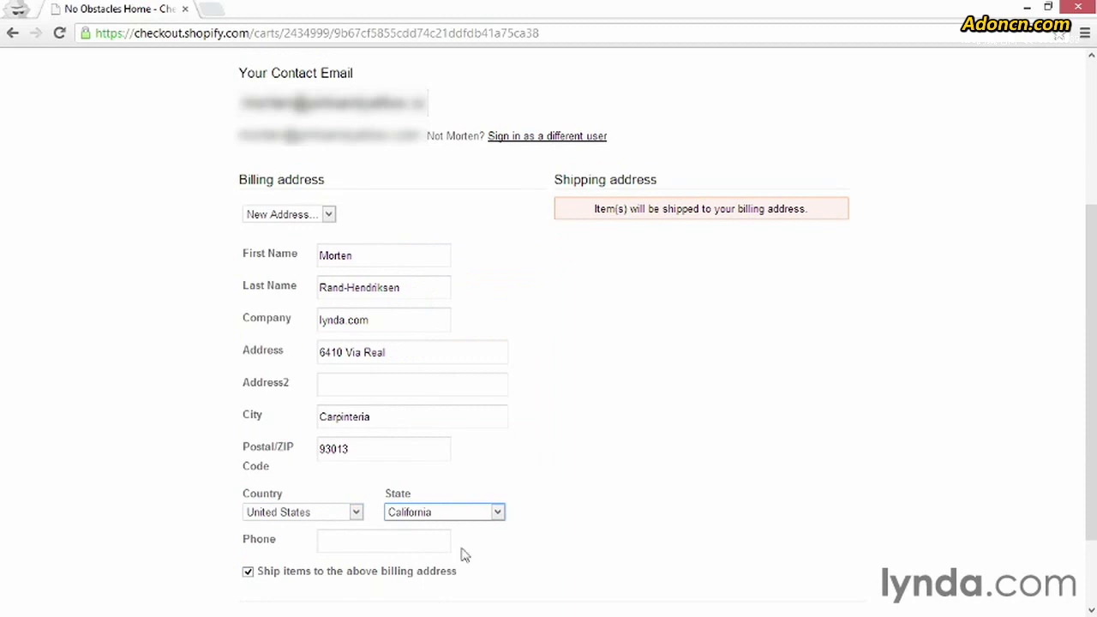
{"action": "scroll", "coordinate": [462, 553], "scroll_direction": "down", "scroll_amount": 1}
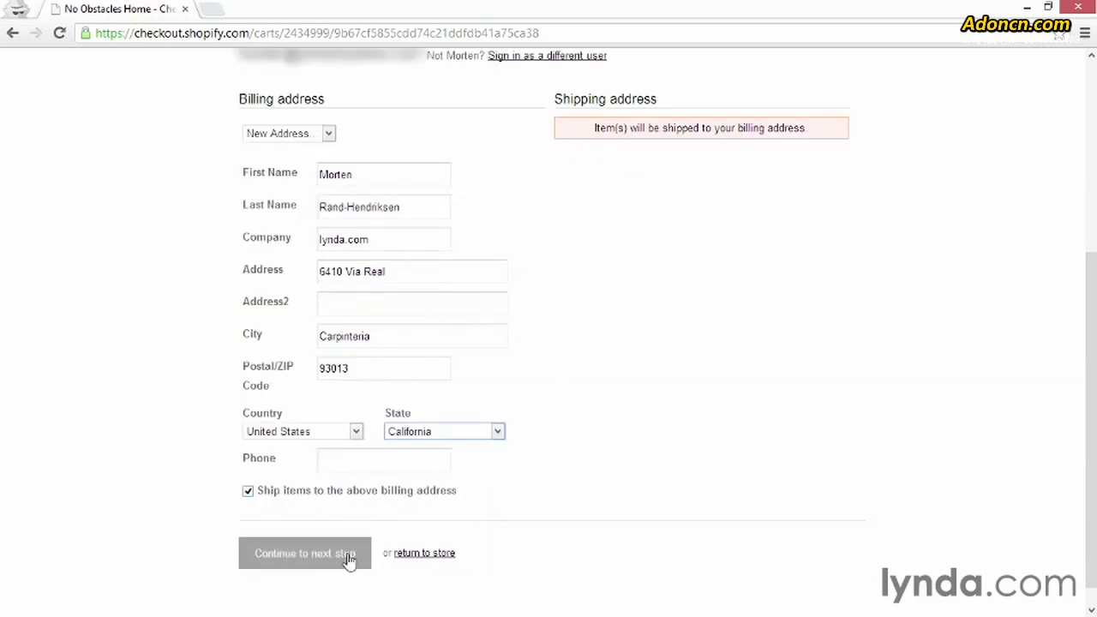
- Continue to the payment step, keeping free shipping as the shipping method
{"action": "left_click", "coordinate": [294, 561]}
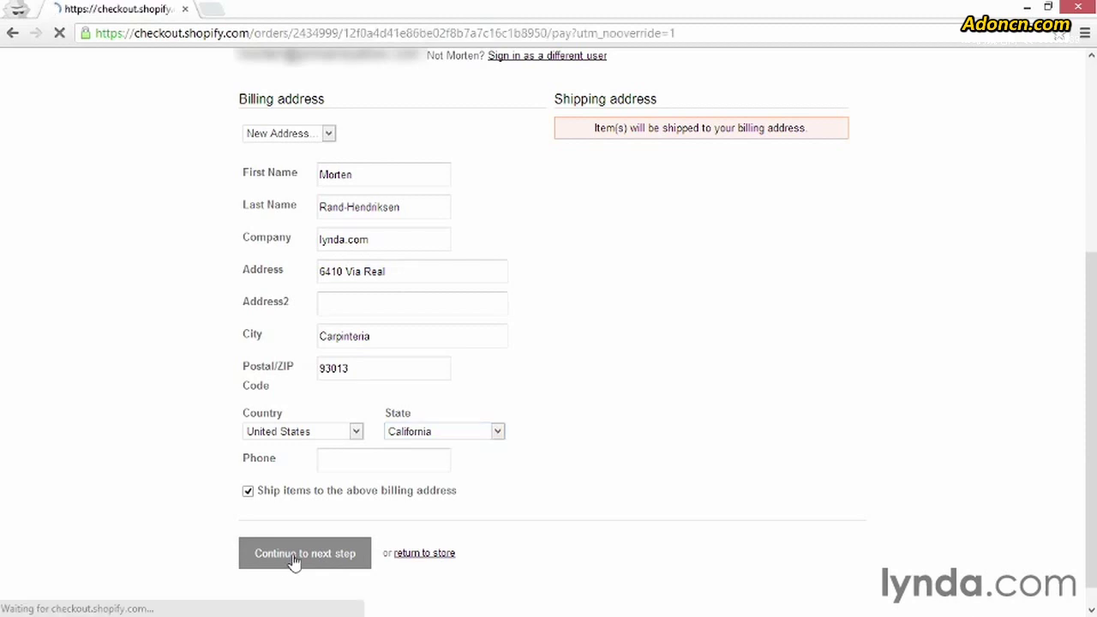
{"action": "scroll", "coordinate": [420, 467], "scroll_direction": "down", "scroll_amount": 1}
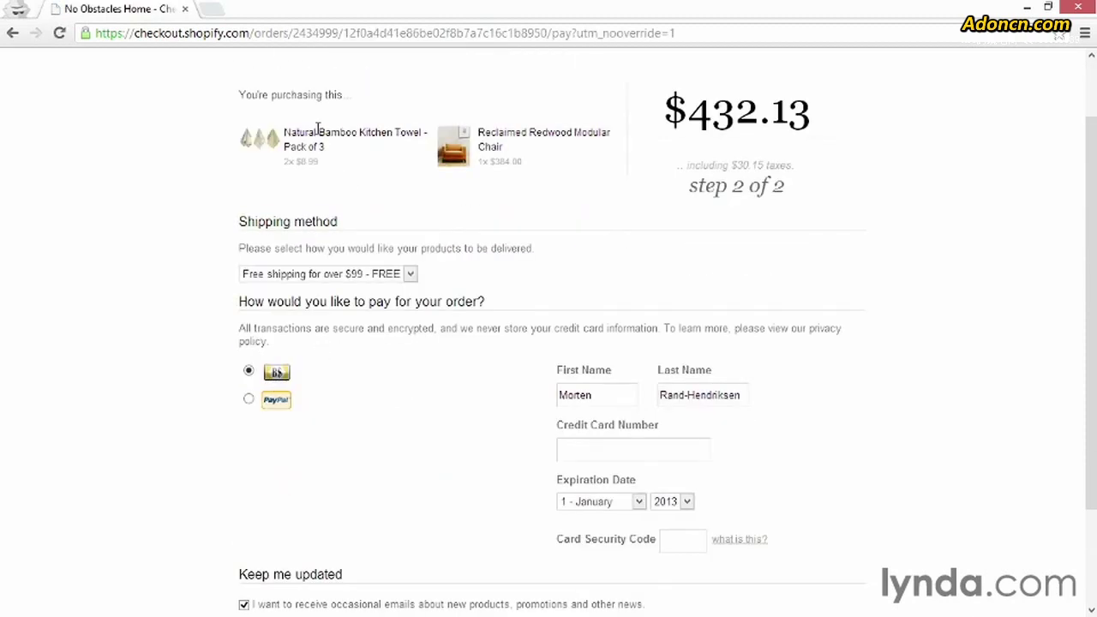
{"action": "left_click", "coordinate": [409, 274]}
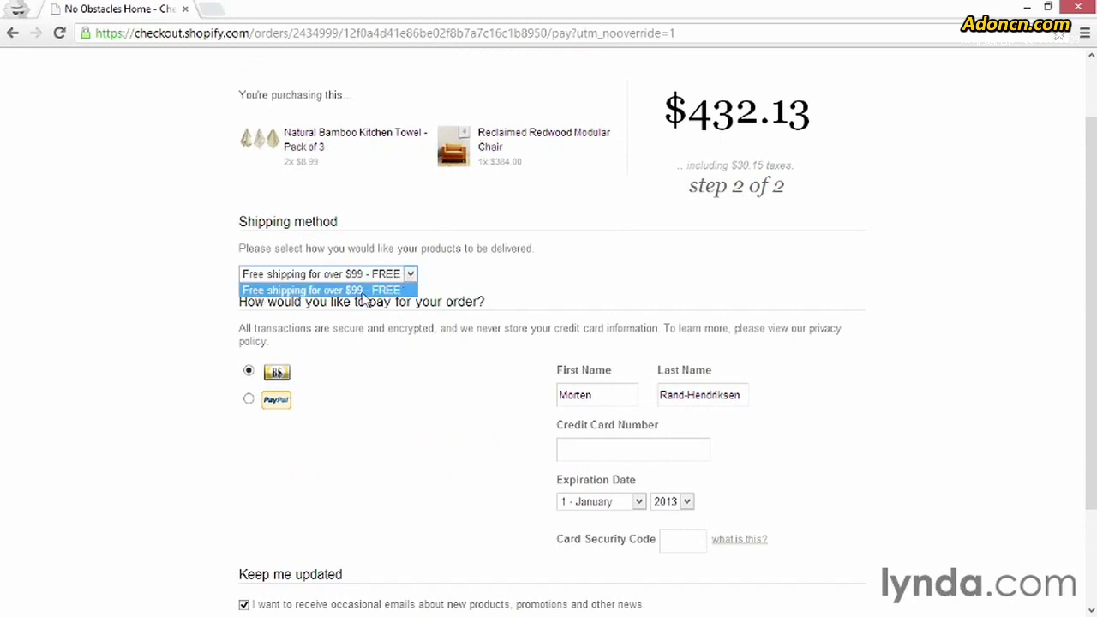
{"action": "left_click", "coordinate": [502, 280]}
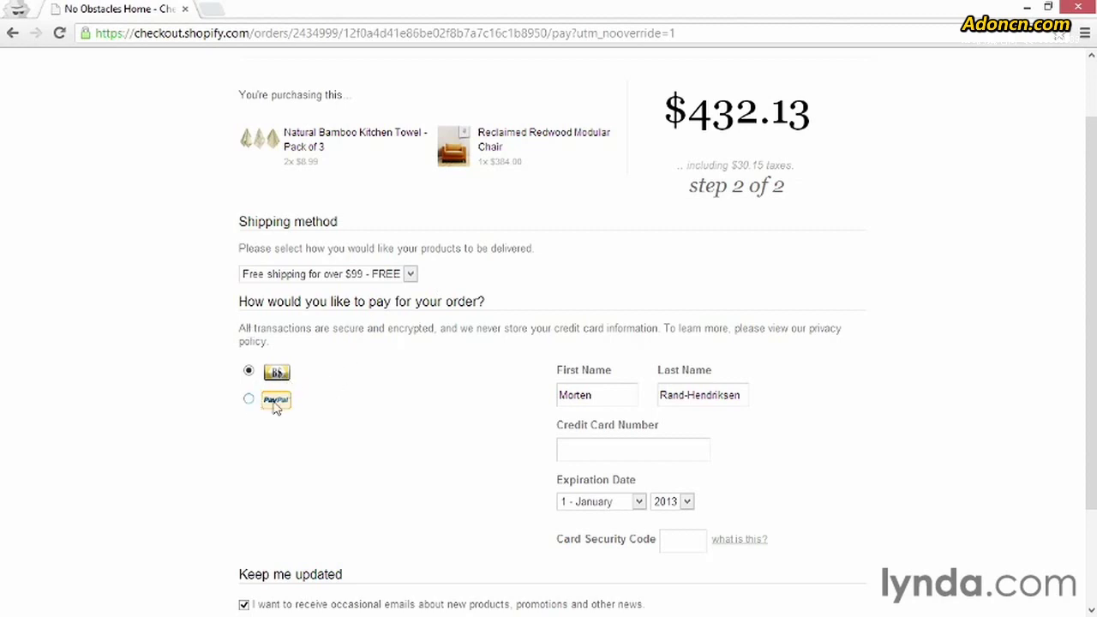
- Enter a test credit card number in the card number field
{"action": "mouse_move", "coordinate": [273, 378]}
{"action": "left_click", "coordinate": [593, 452]}
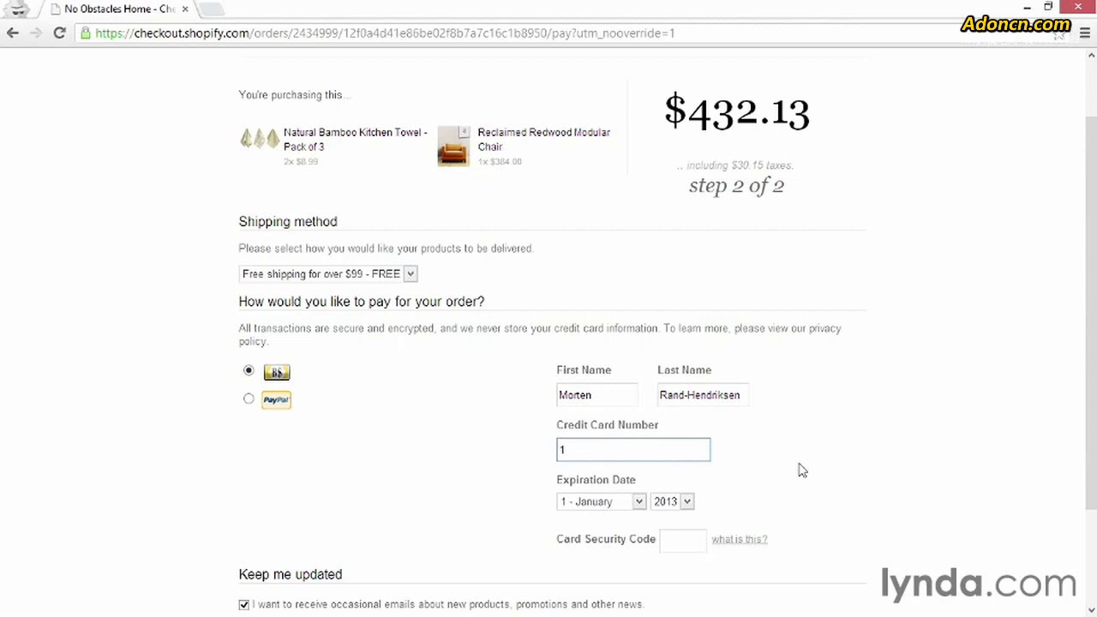
{"action": "key", "text": "BackSpace"}
{"action": "type", "text": "2"}
{"action": "key", "text": "BackSpace"}
{"action": "type", "text": "3"}
{"action": "key", "text": "BackSpace"}
{"action": "type", "text": "1"}
- Set the card expiration month to 11 - November and enter the card security code
{"action": "left_click", "coordinate": [641, 506]}
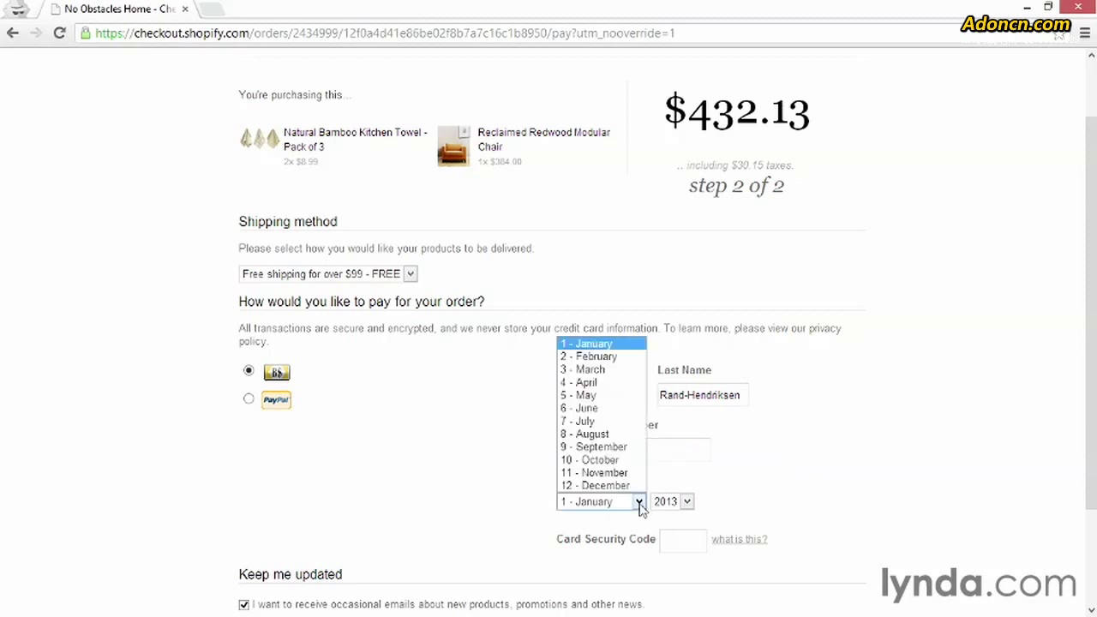
{"action": "left_click", "coordinate": [607, 477]}
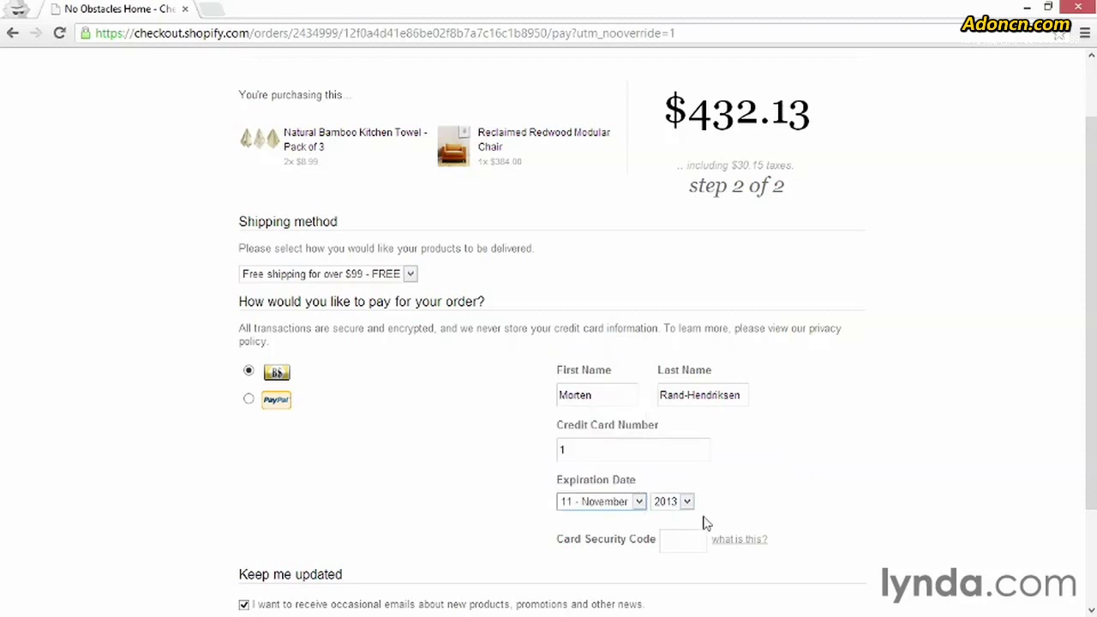
{"action": "left_click", "coordinate": [685, 541]}
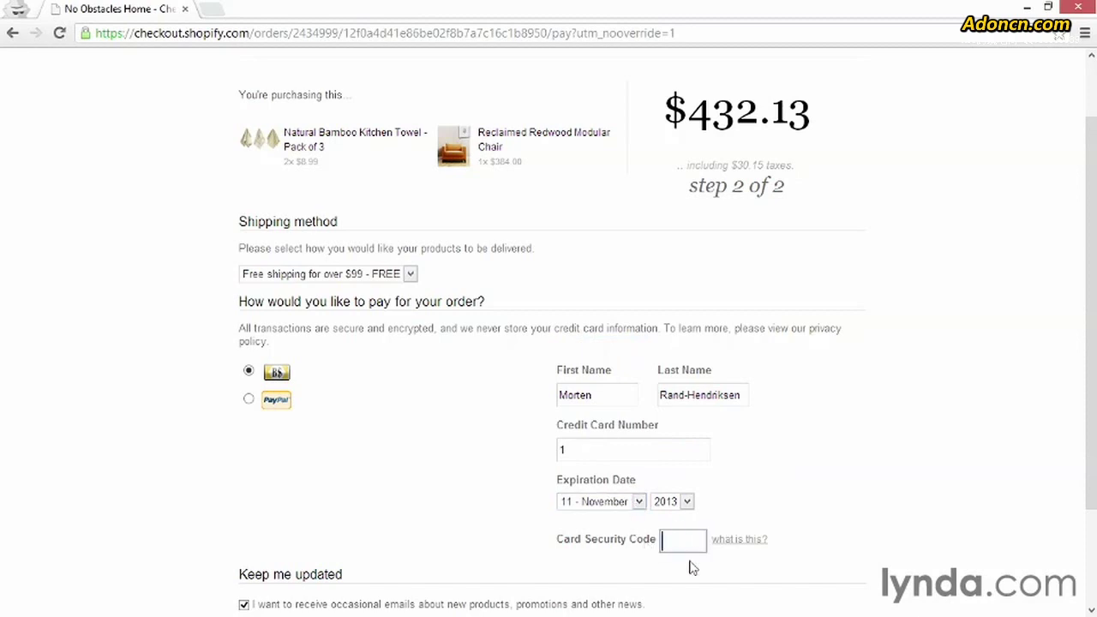
{"action": "type", "text": "123"}
{"action": "scroll", "coordinate": [824, 534], "scroll_direction": "down", "scroll_amount": 2}
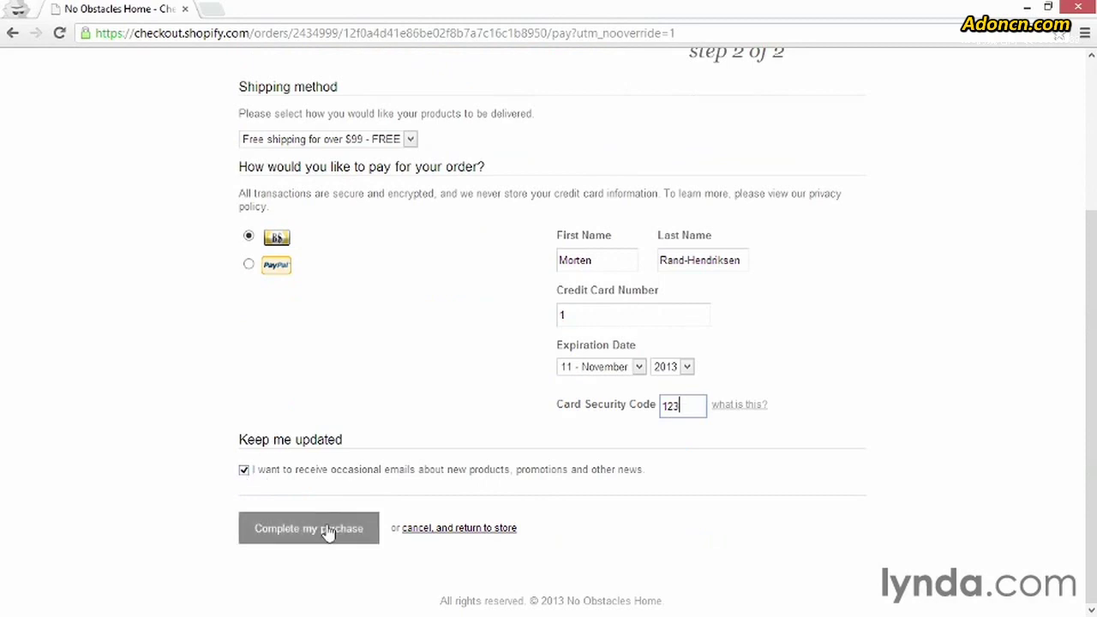
- Complete the purchase, then return to the No Obstacles Home storefront from the Thank you page
{"action": "left_click", "coordinate": [298, 537]}
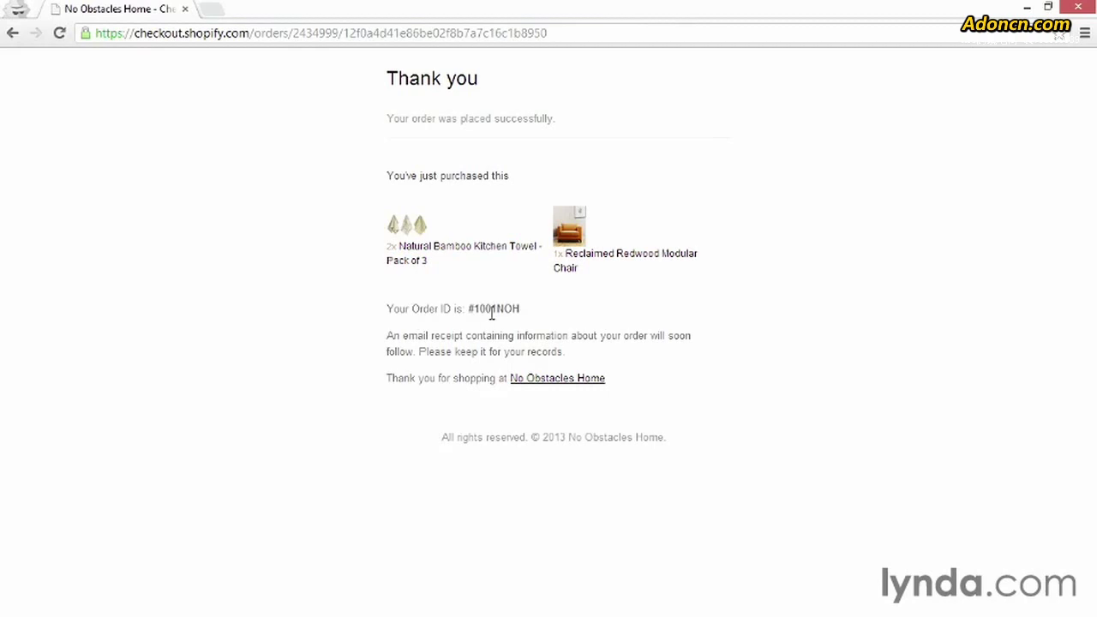
{"action": "left_click", "coordinate": [524, 383]}
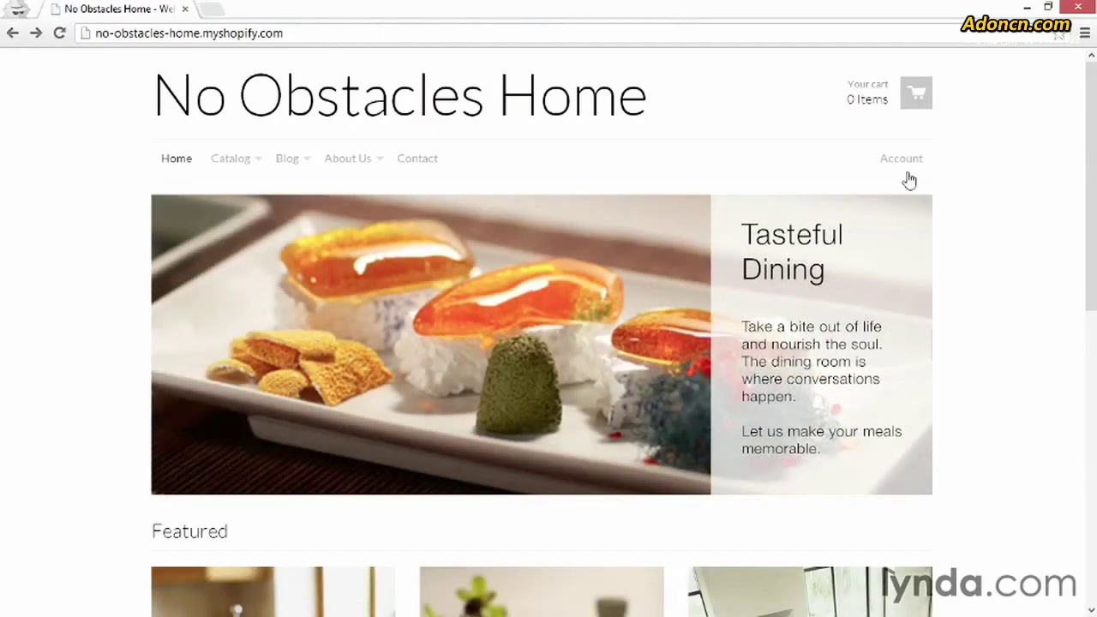
- Open the new order from Account Details to review its two items, $30.15 CA tax and paid status
{"action": "left_click", "coordinate": [900, 168]}
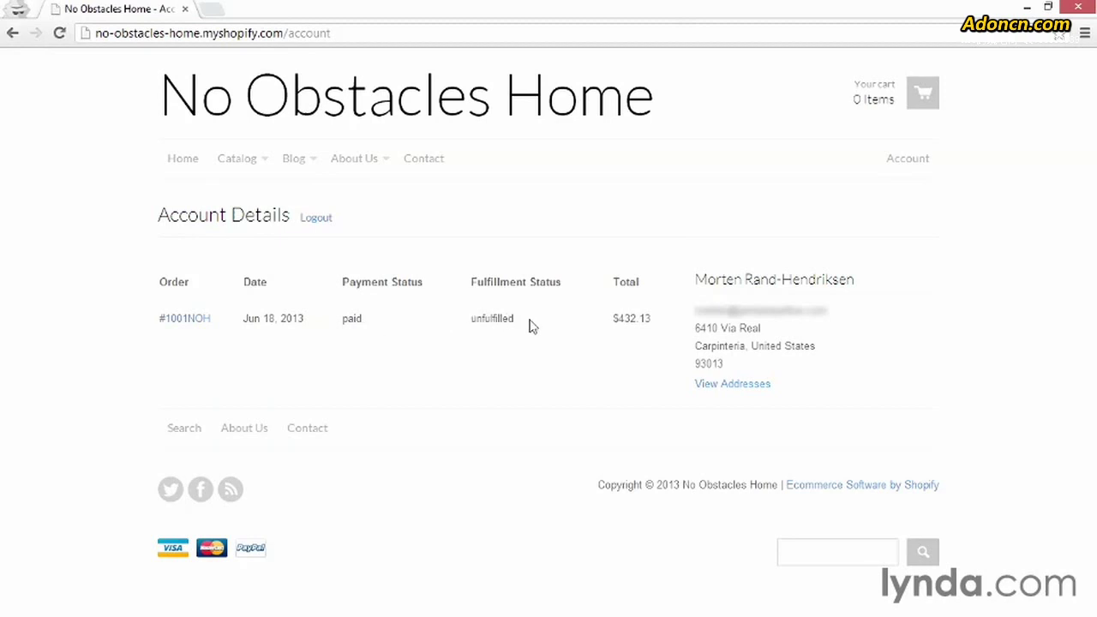
{"action": "left_click", "coordinate": [177, 320]}
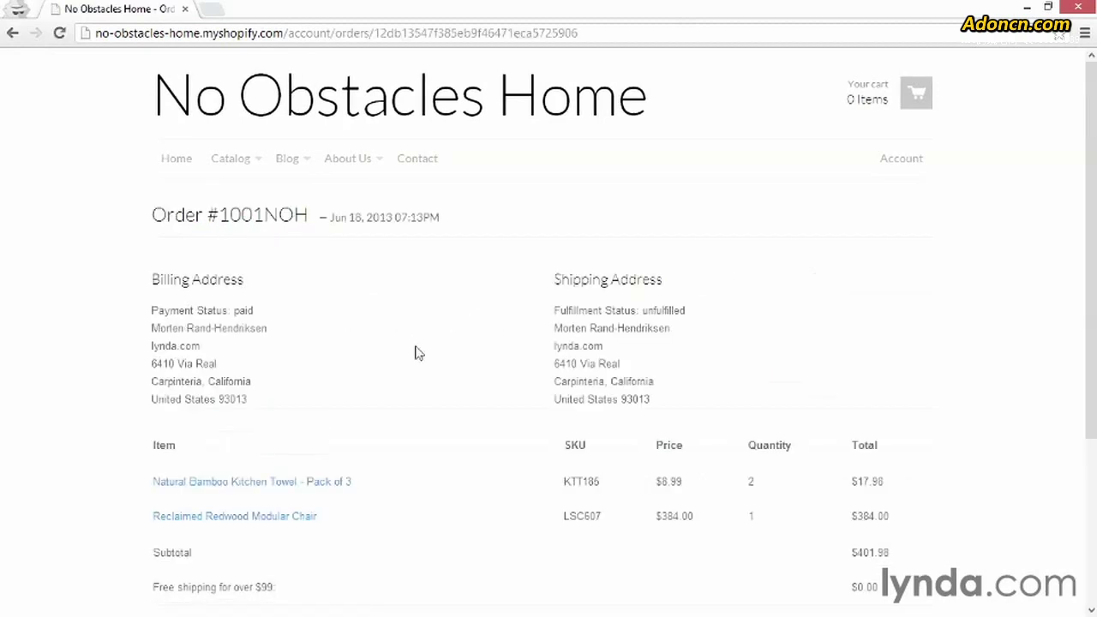
{"action": "scroll", "coordinate": [415, 354], "scroll_direction": "down", "scroll_amount": 2}
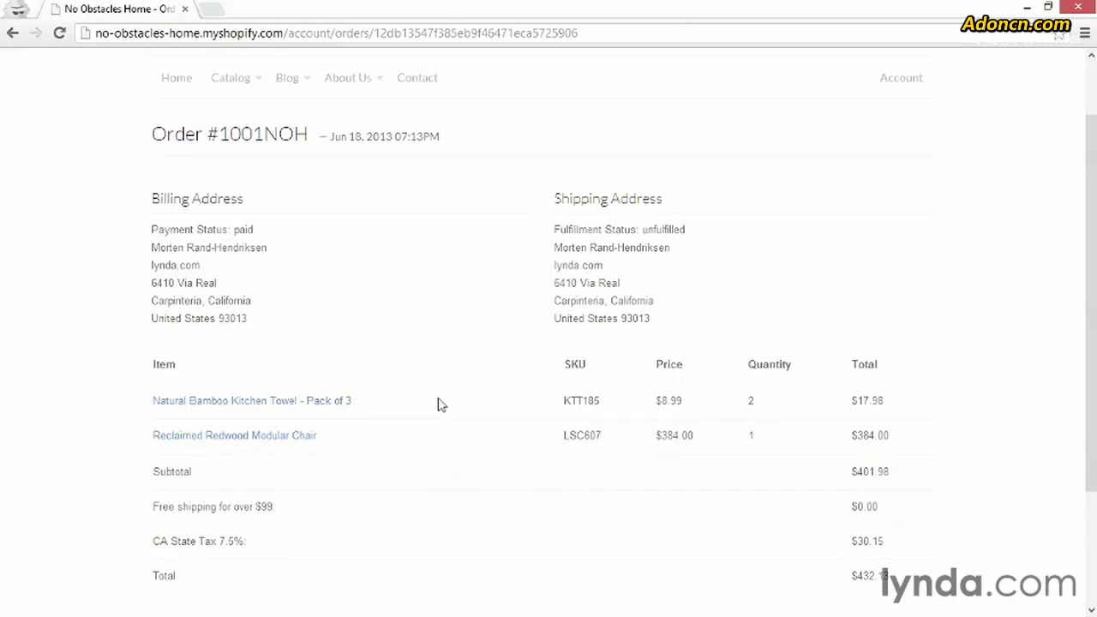
{"action": "scroll", "coordinate": [439, 408], "scroll_direction": "up", "scroll_amount": 1}
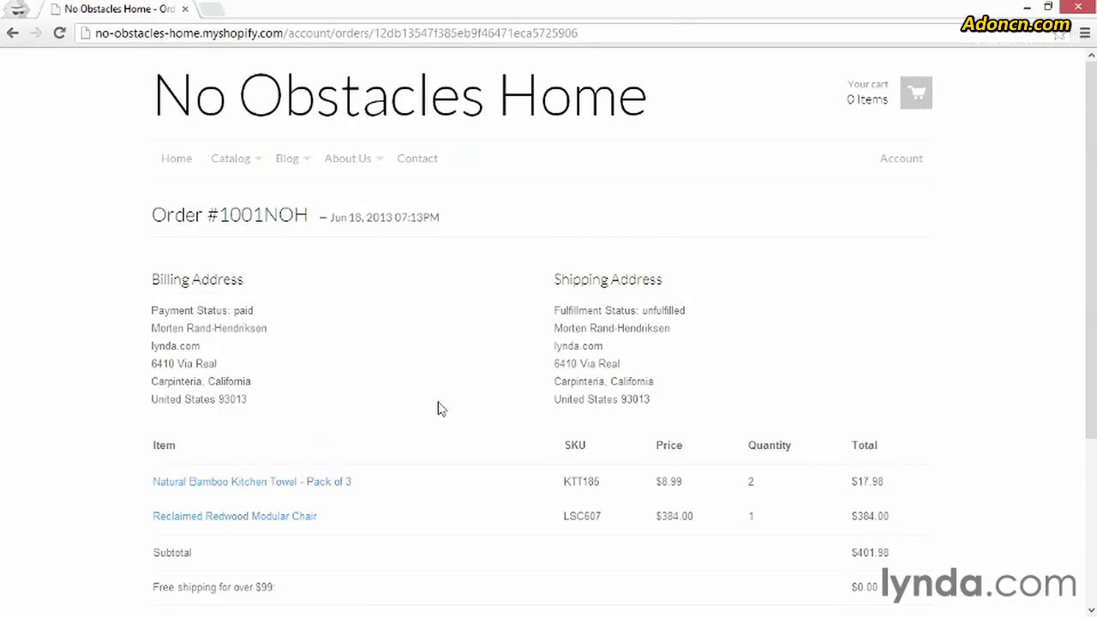